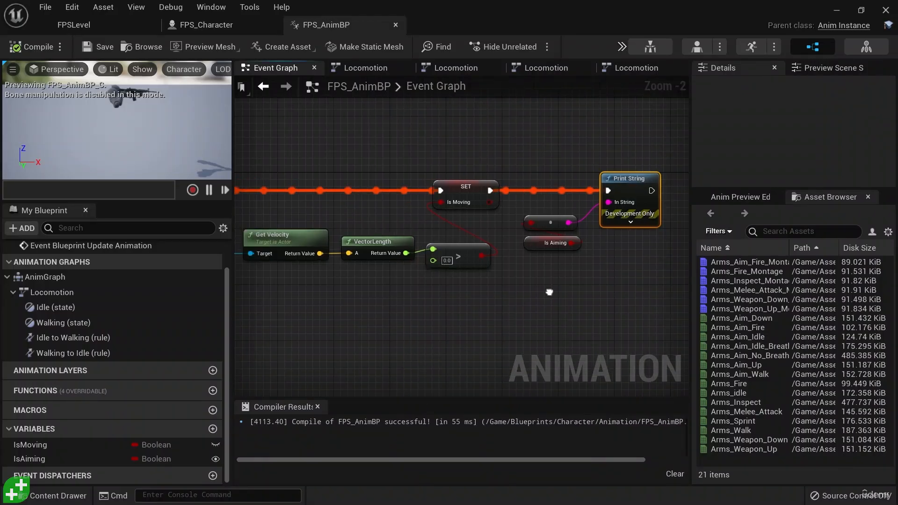
Delete the Print String node together with its Is Aiming getter and conversion node from the Event Graph.
right_click_drag(693, 281, 471, 275)
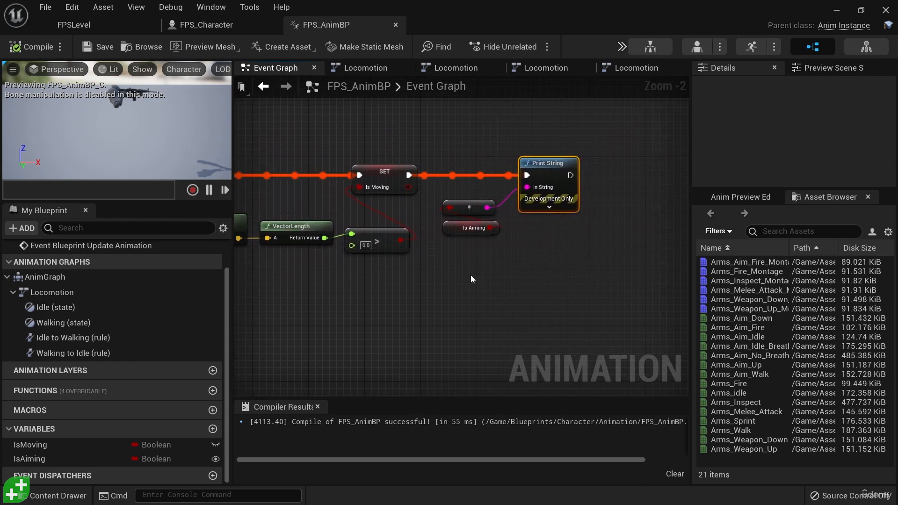
left_click_drag(609, 277, 466, 164)
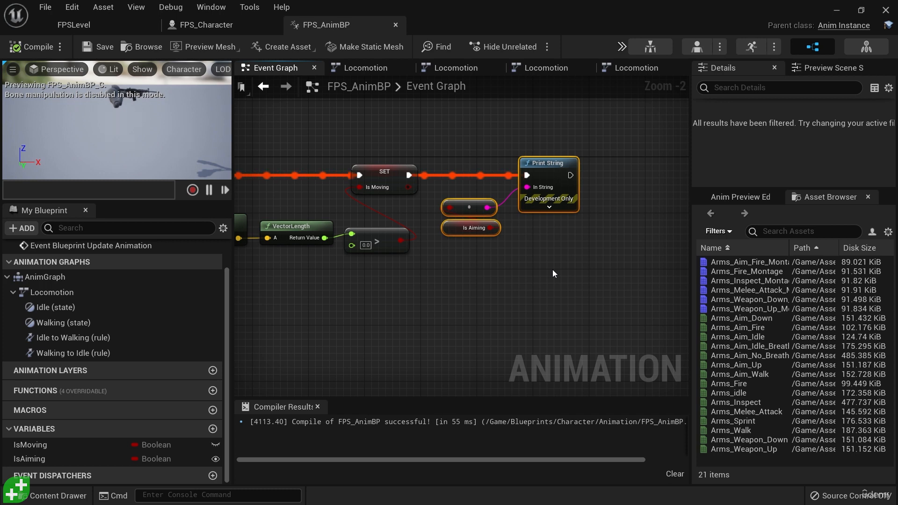
key("Delete")
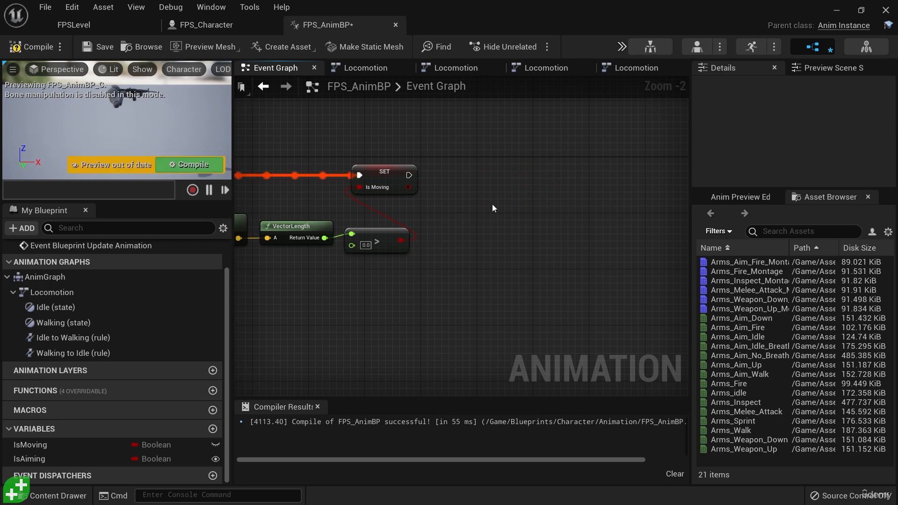
right_click_drag(495, 205, 675, 197)
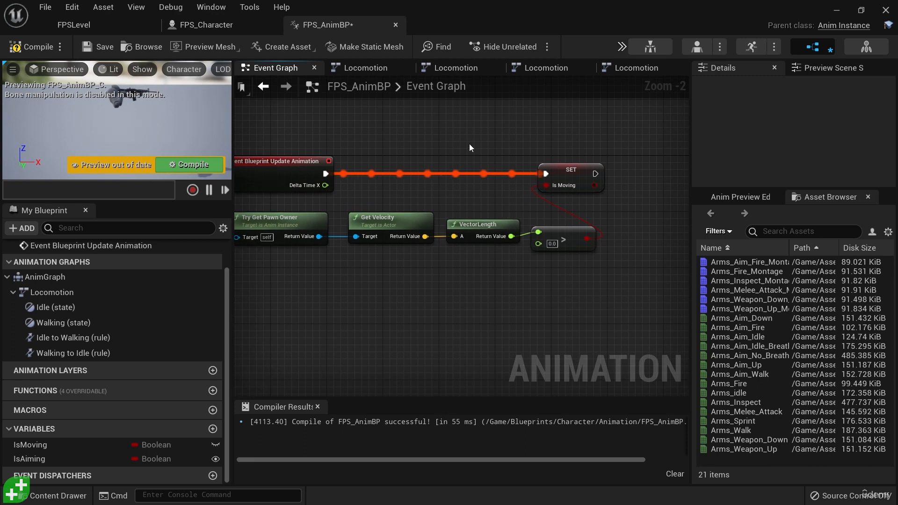
Review the animation graph from AnimGraph through the Locomotion state machine down to the Walking state's graph.
left_click(369, 68)
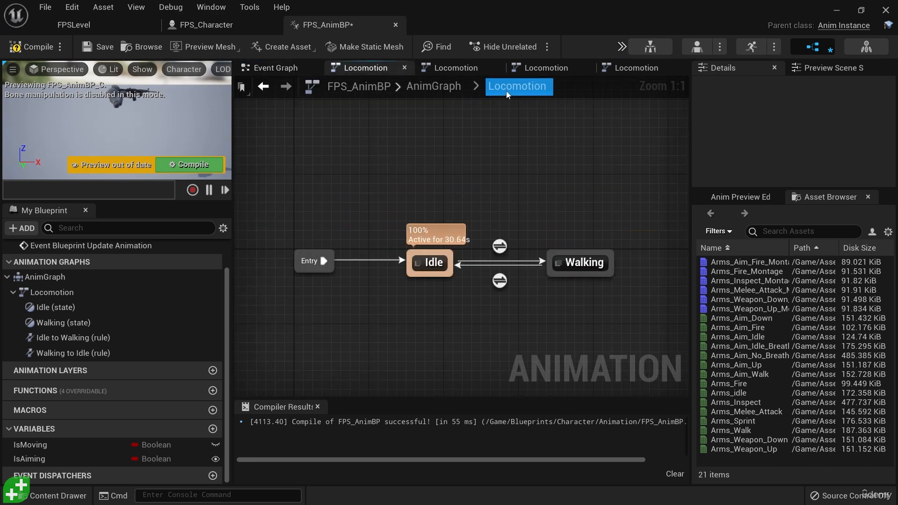
right_click_drag(519, 170, 541, 177)
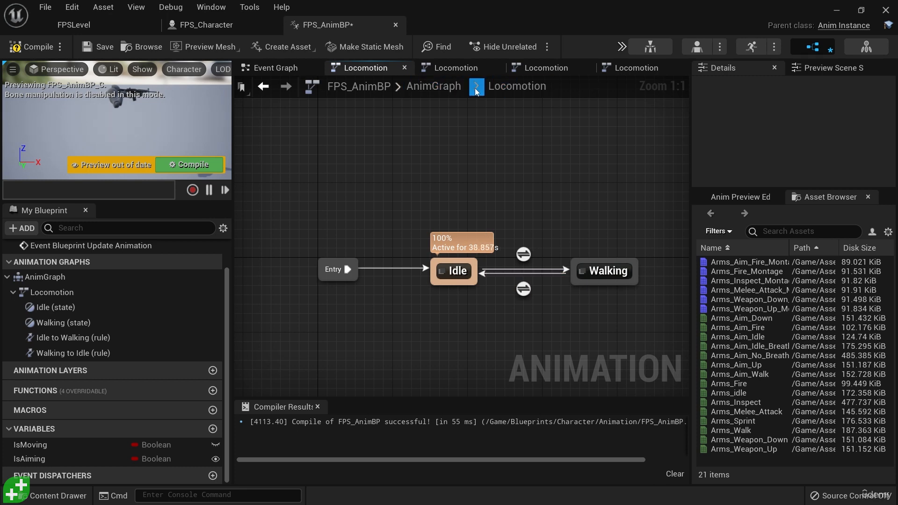
left_click(439, 86)
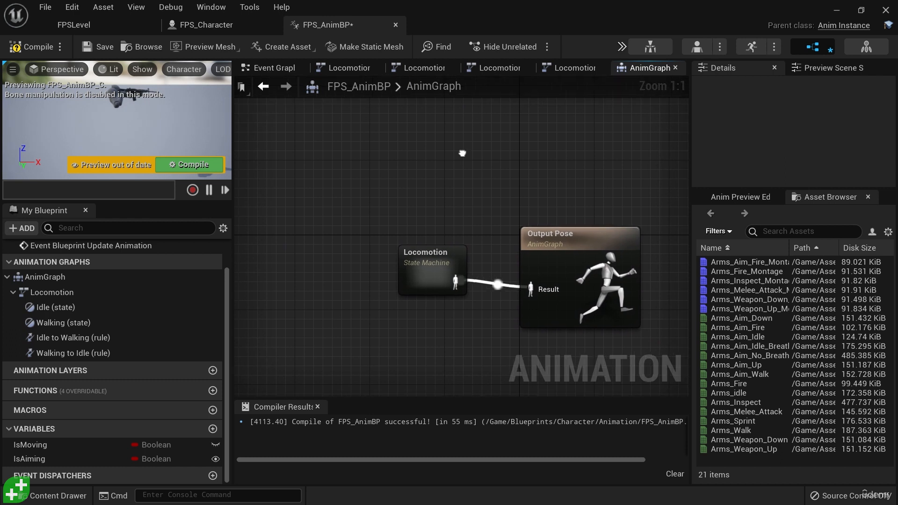
right_click_drag(463, 150, 436, 134)
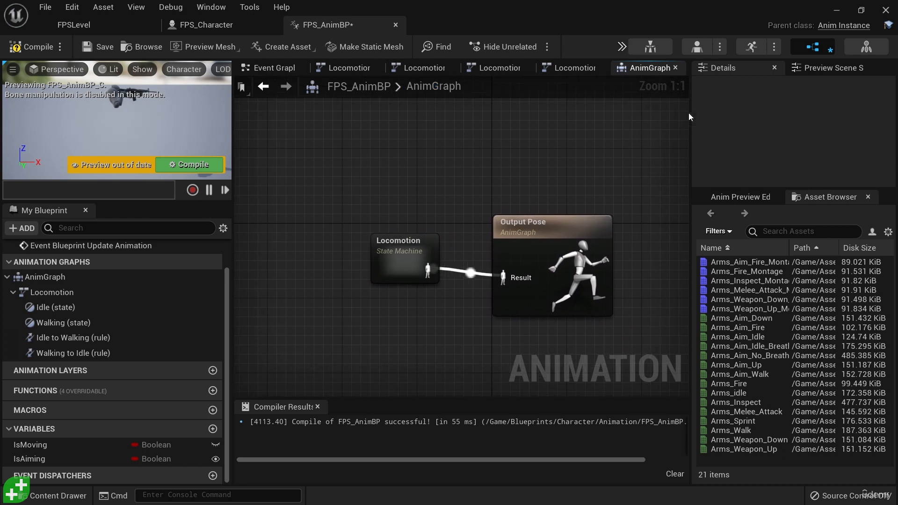
left_click_drag(691, 128, 753, 129)
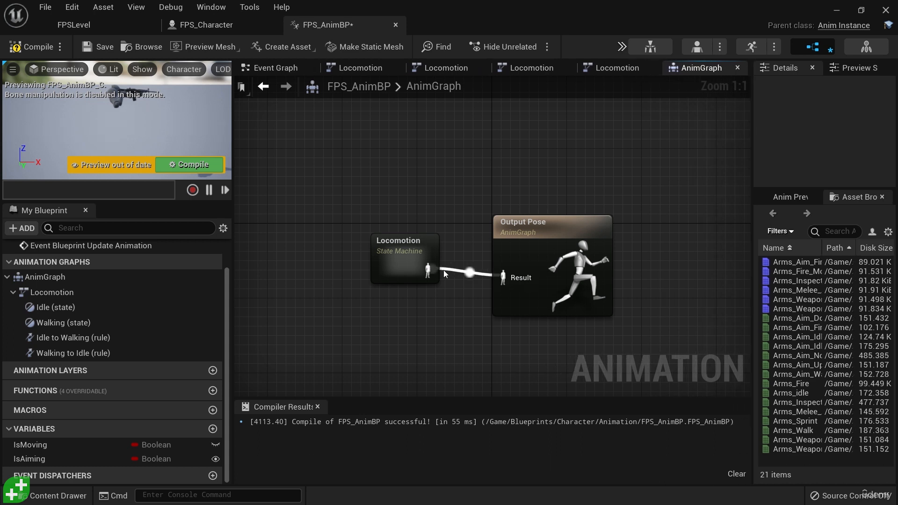
double_click(397, 262)
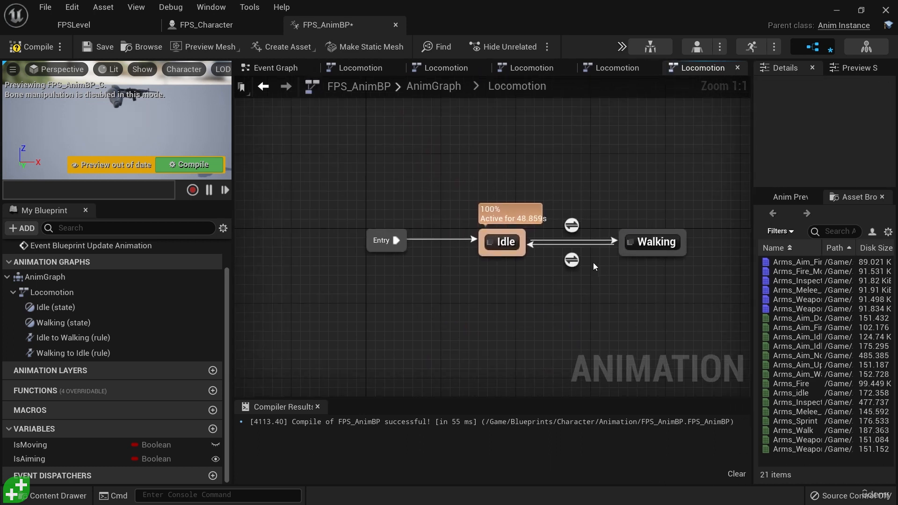
right_click_drag(593, 263, 516, 252)
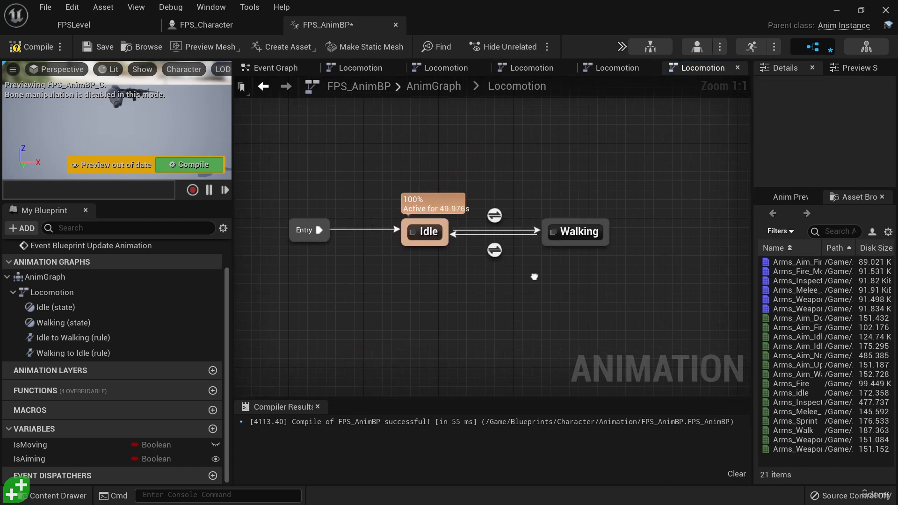
double_click(575, 231)
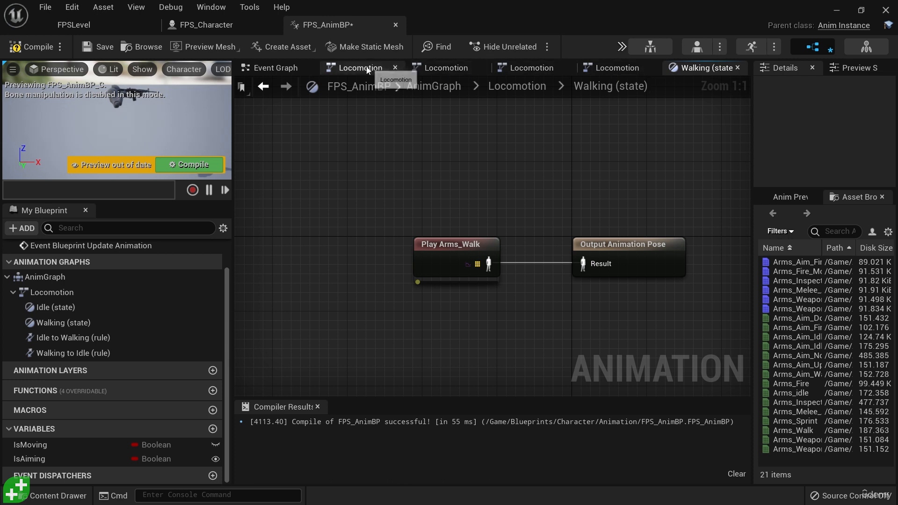
Close all the extra open Locomotion graphs, keeping the Event Graph and the Walking state open.
left_click(396, 68)
left_click(412, 67)
left_click(411, 67)
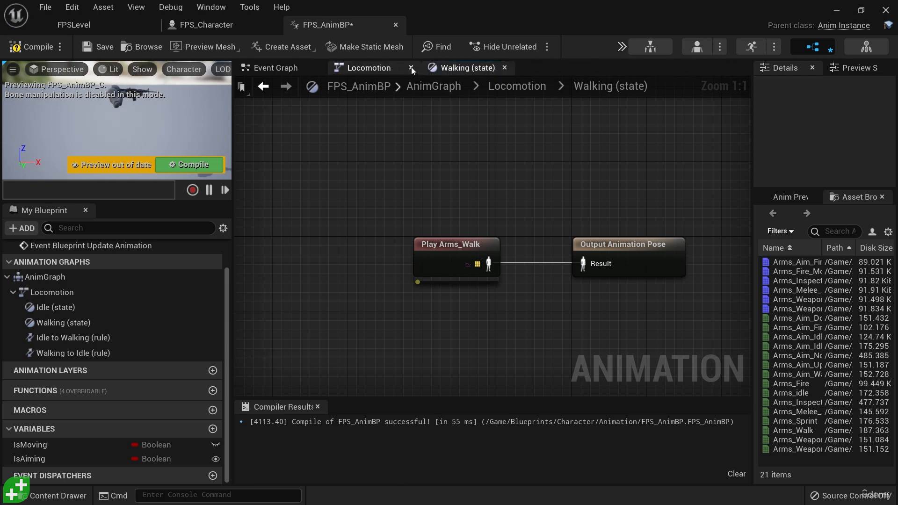
left_click(412, 68)
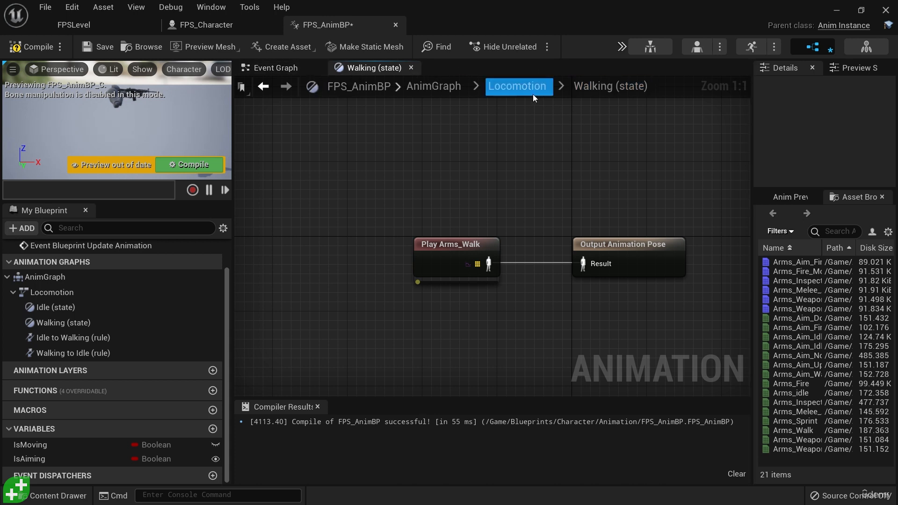
Return to the Locomotion state machine and find the Arms_Aim_Idle and Arms_Aim_Walk animation sequences among the assets.
left_click(520, 86)
right_click_drag(600, 188, 538, 192)
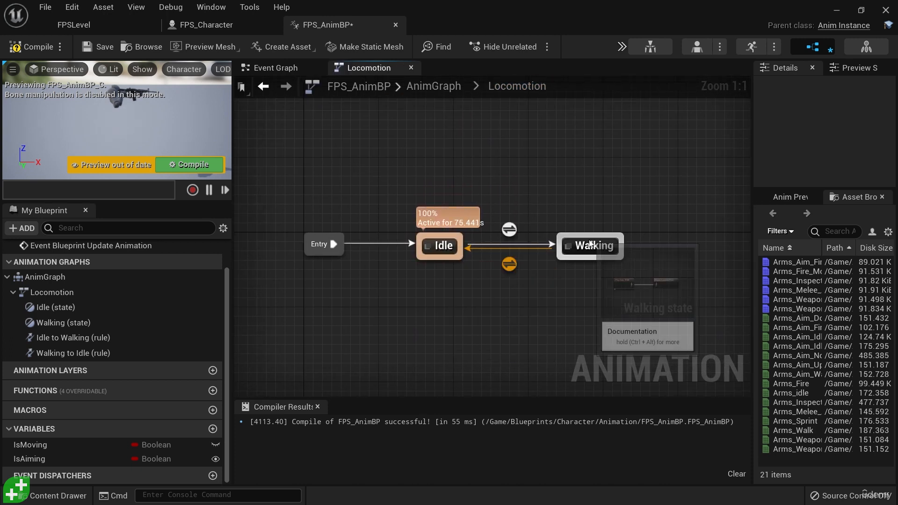
right_click_drag(637, 281, 644, 294)
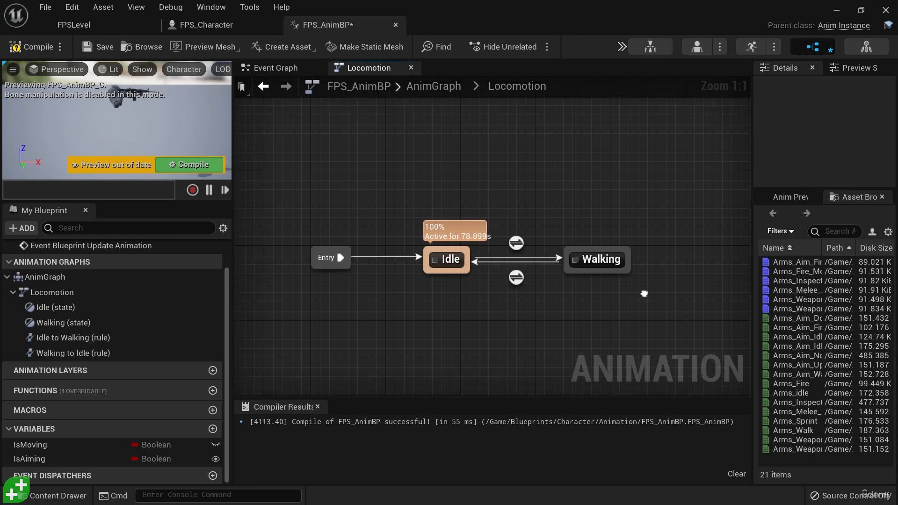
left_click_drag(751, 331, 693, 330)
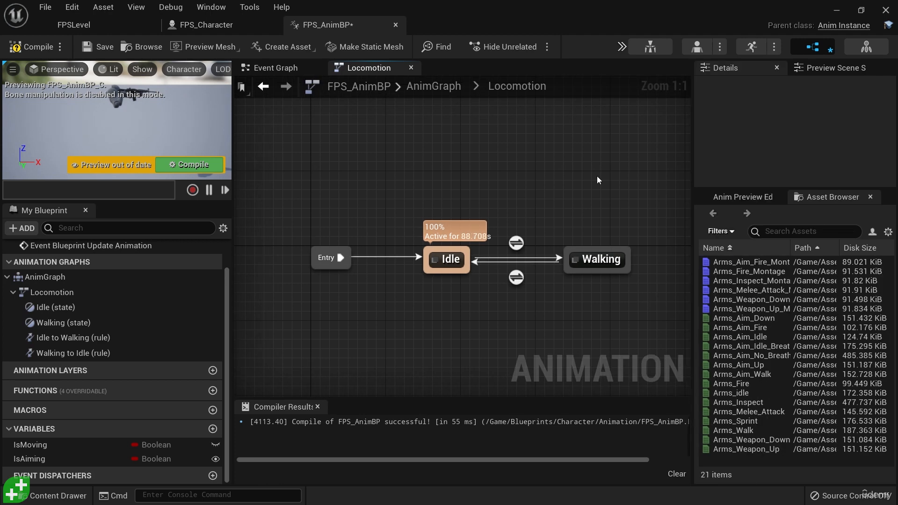
left_click(765, 337)
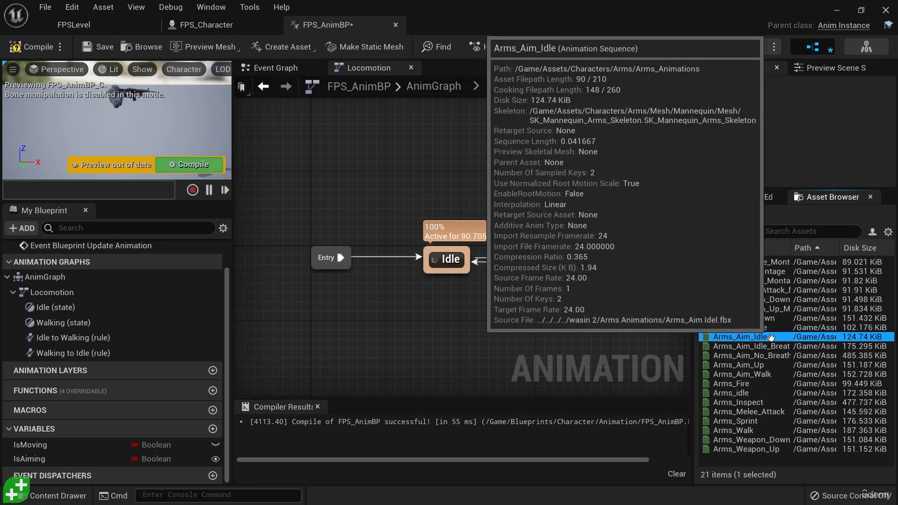
left_click(770, 374)
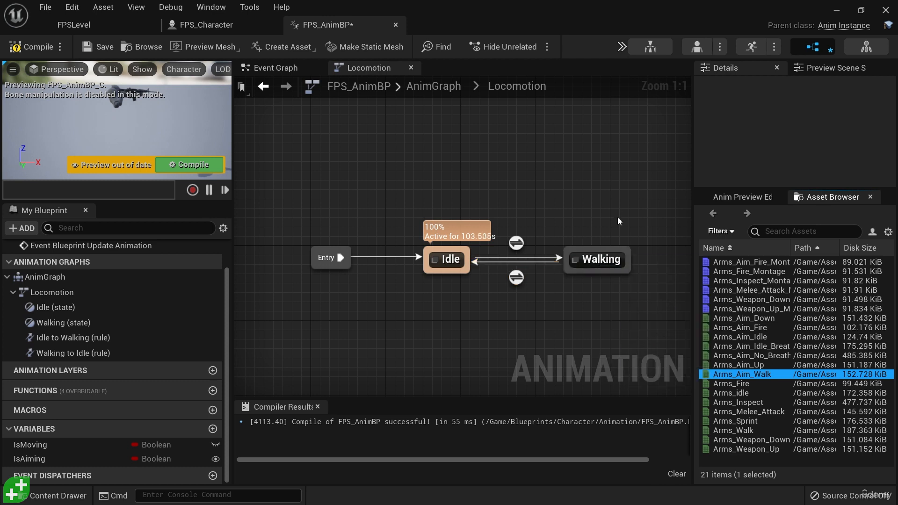
right_click_drag(613, 206, 592, 196)
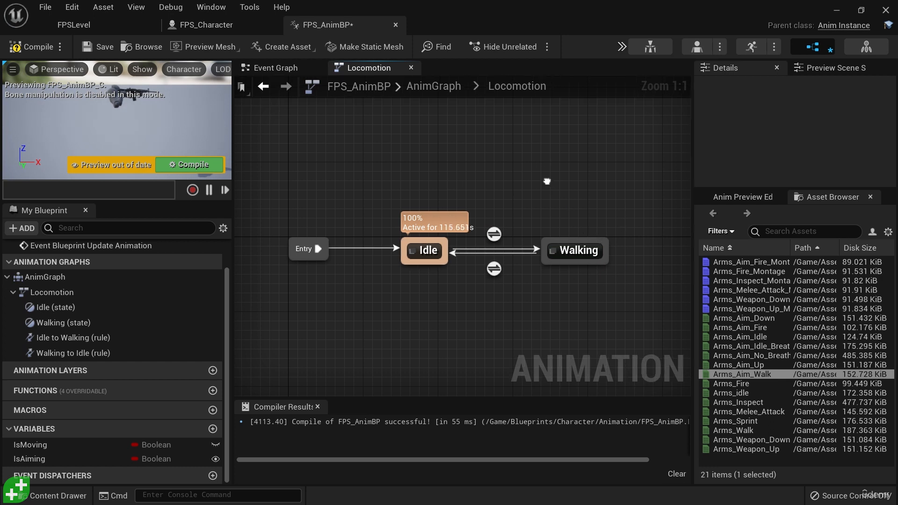
right_click_drag(548, 181, 553, 197)
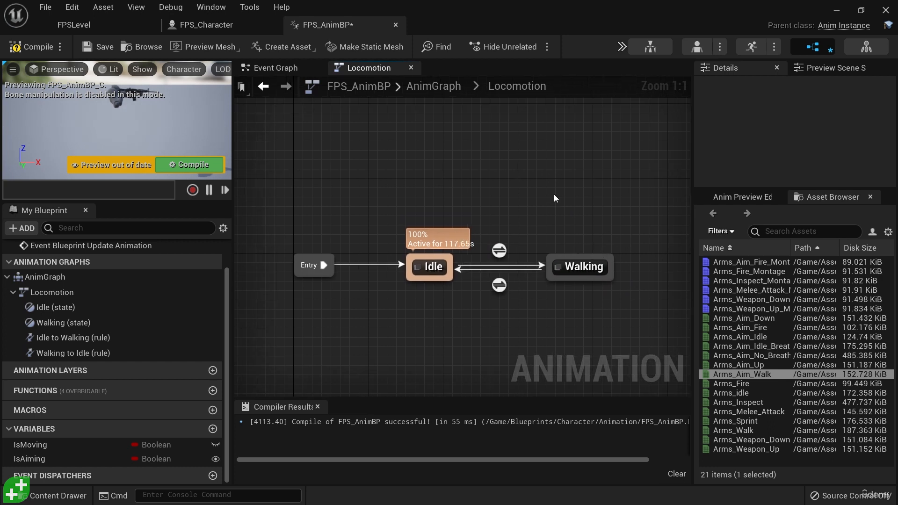
right_click_drag(527, 180, 531, 171)
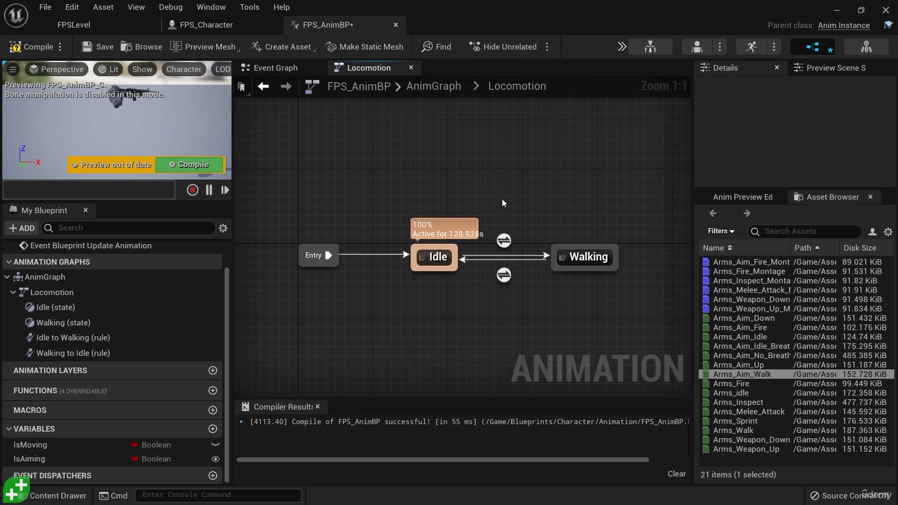
Check the Idle state's graph for a "state machine" node option, and return to the Locomotion state machine.
left_click(430, 254)
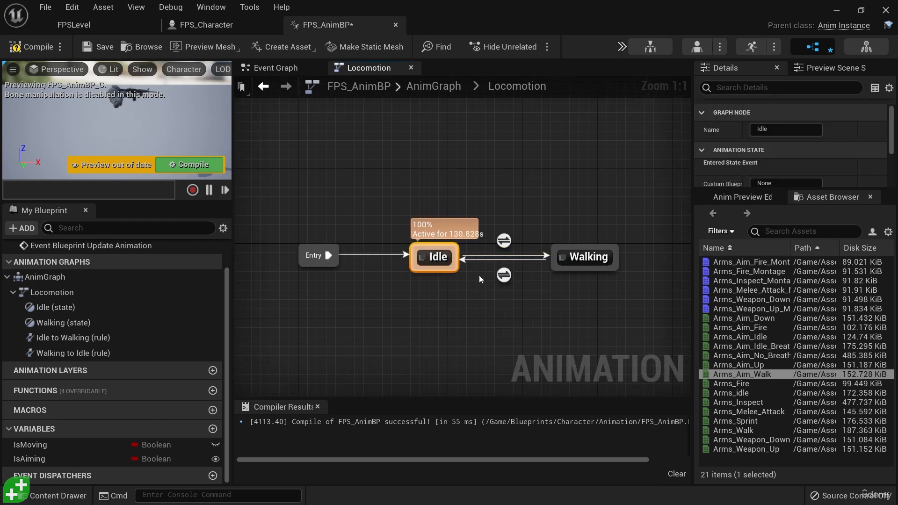
double_click(438, 258)
right_click(465, 175)
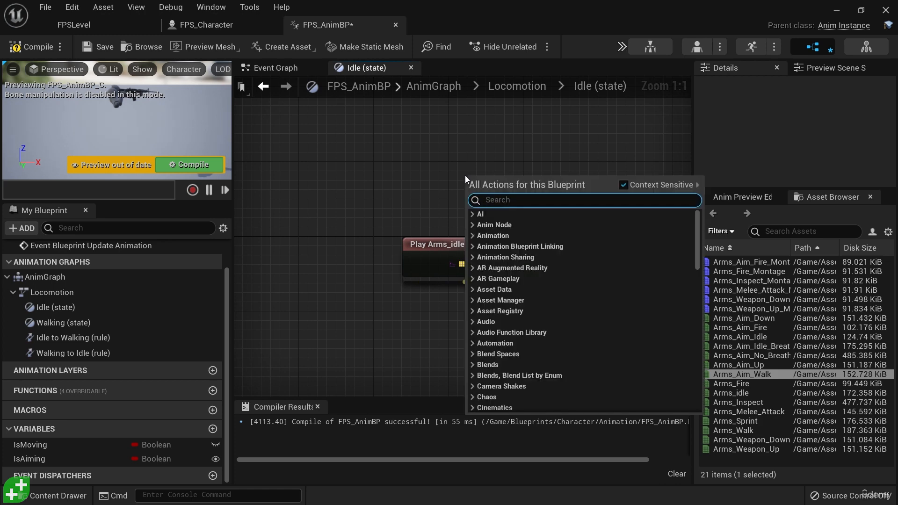
type("state")
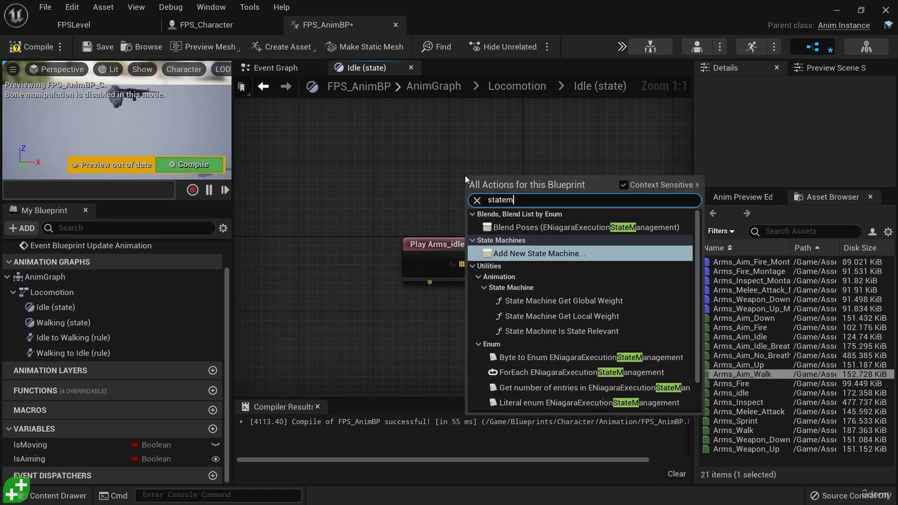
type(" machine")
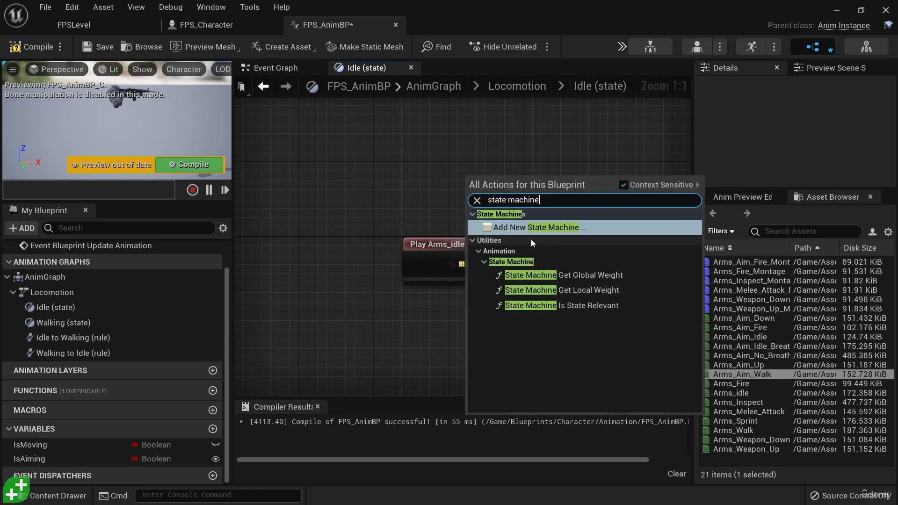
left_click(402, 187)
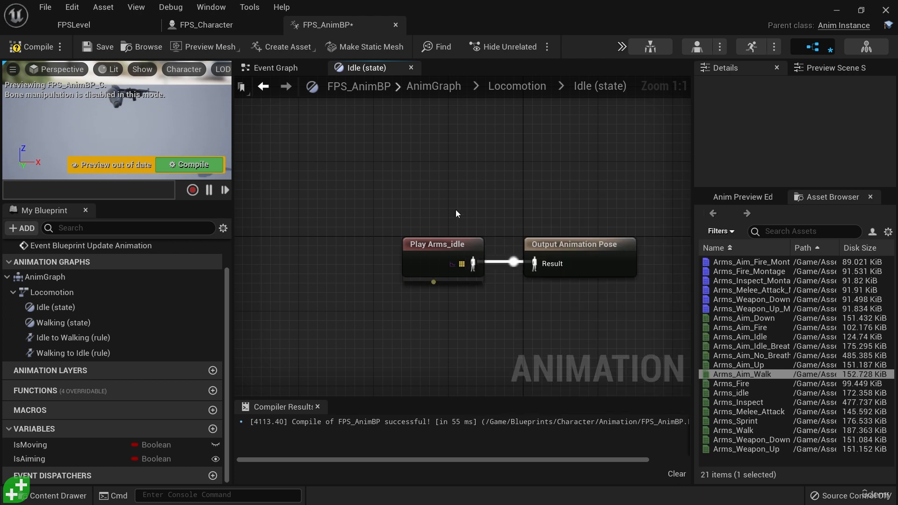
left_click(519, 86)
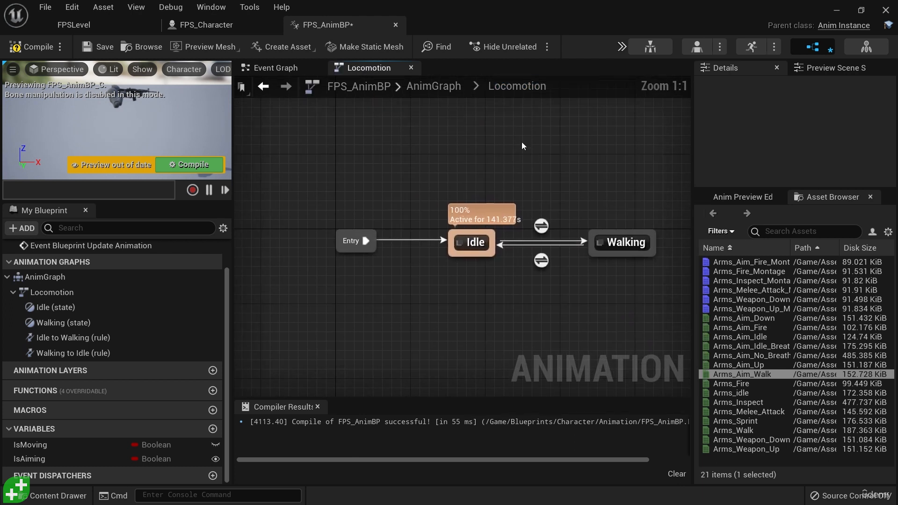
right_click_drag(521, 142, 503, 173)
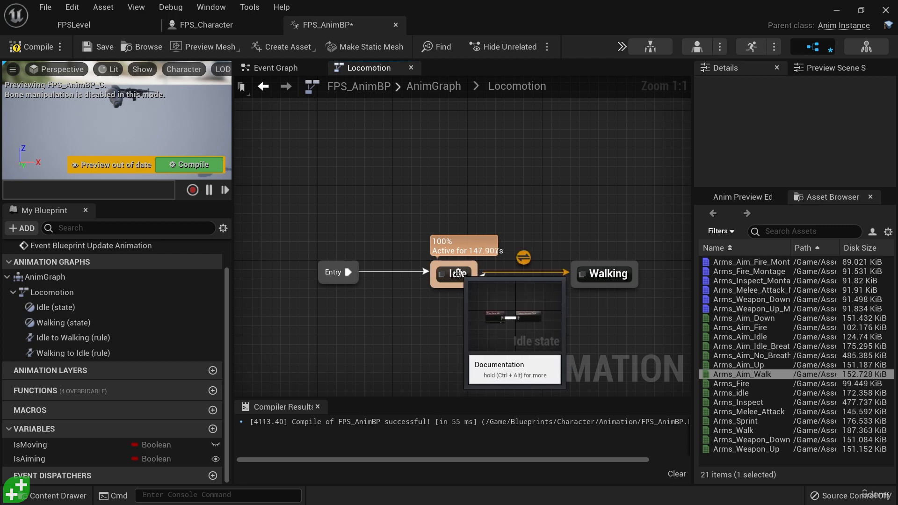
right_click(464, 174)
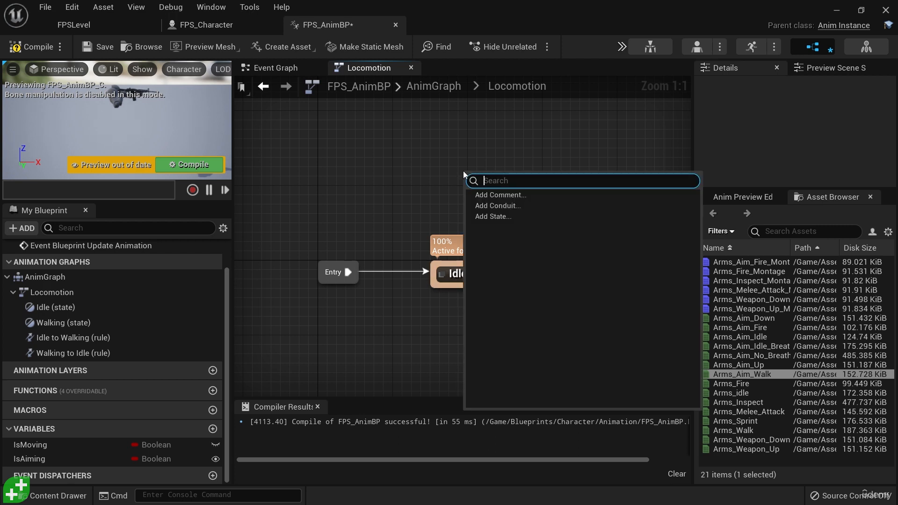
left_click(445, 180)
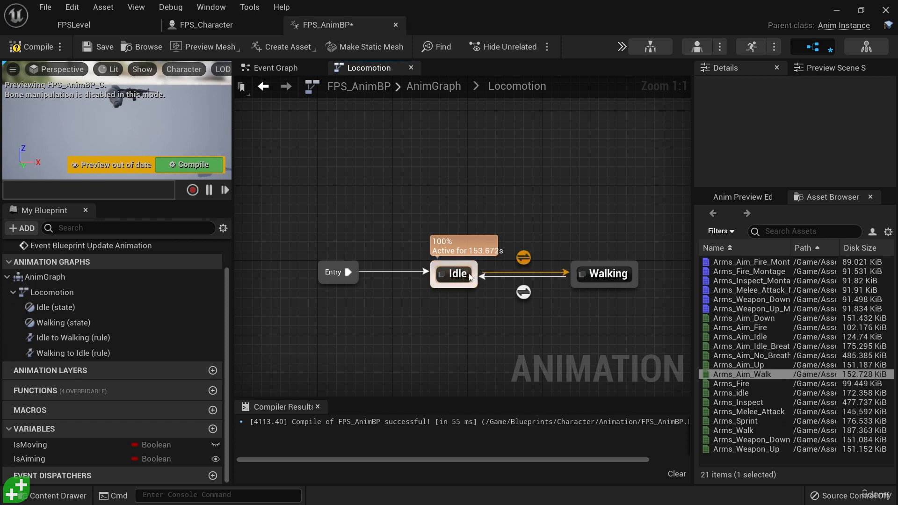
mouse_move(471, 276)
left_mouse_down()
mouse_move(474, 218)
mouse_move(455, 270)
left_mouse_up()
right_click_drag(592, 304, 563, 261)
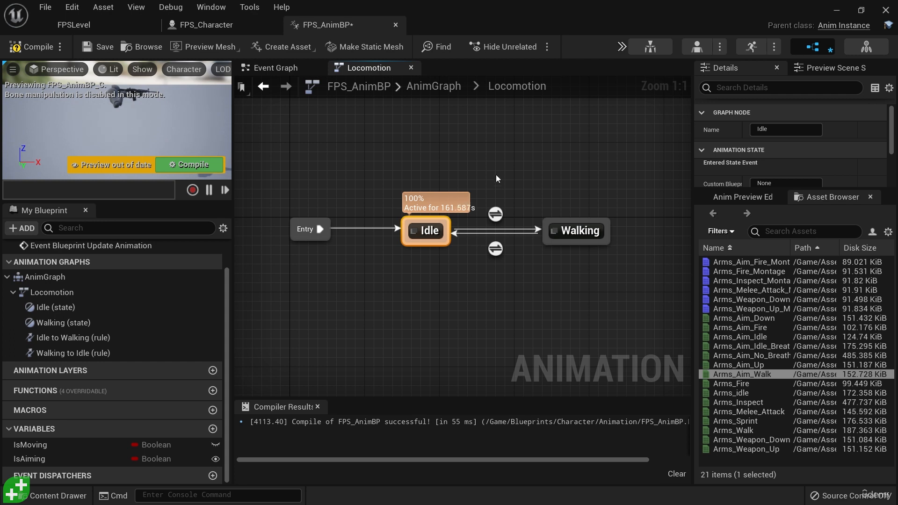
right_click_drag(496, 175, 504, 200)
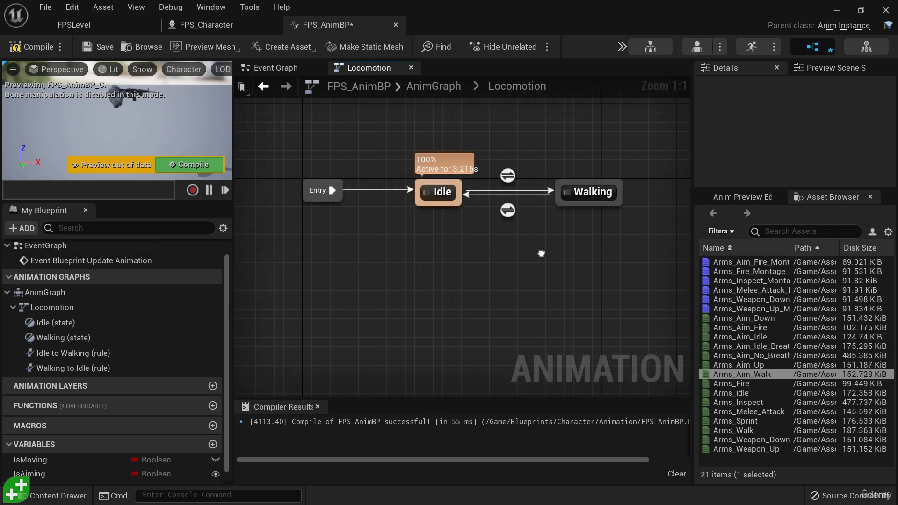
right_click_drag(541, 252, 540, 249)
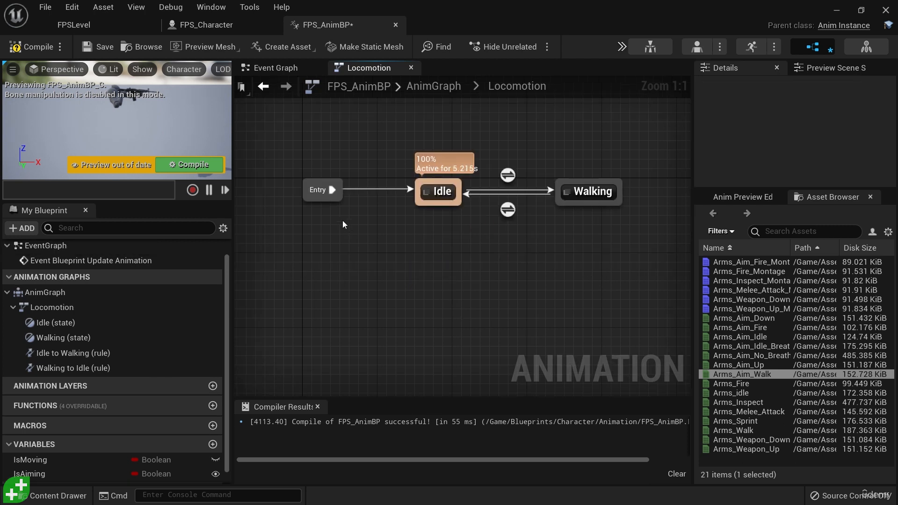
Disconnect Entry from the Idle state and move the Idle and Walking states with their transitions above the Entry node.
left_click(333, 190, "alt")
right_click_drag(566, 266, 566, 315)
left_click_drag(613, 285, 424, 153)
right_click_drag(521, 258, 505, 263)
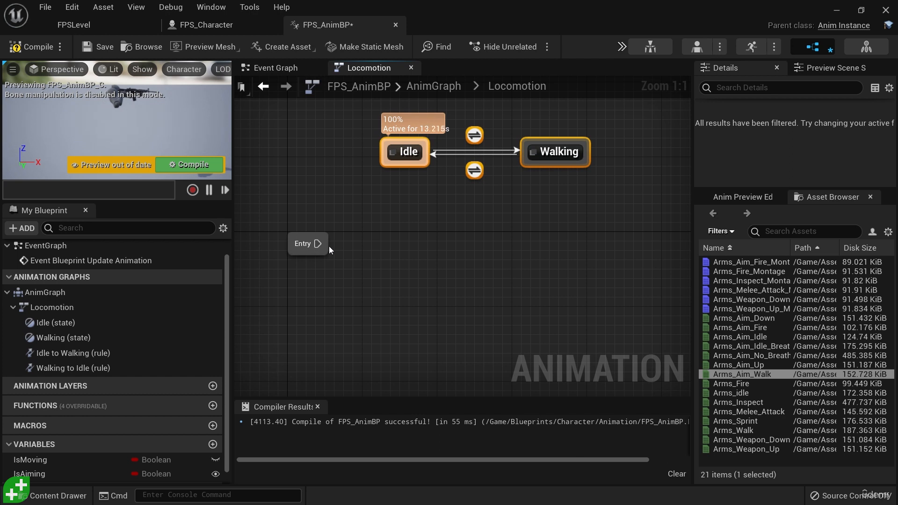
Add a state named Aiming to the Locomotion state machine, connected from the Entry node.
left_click_drag(317, 243, 407, 244)
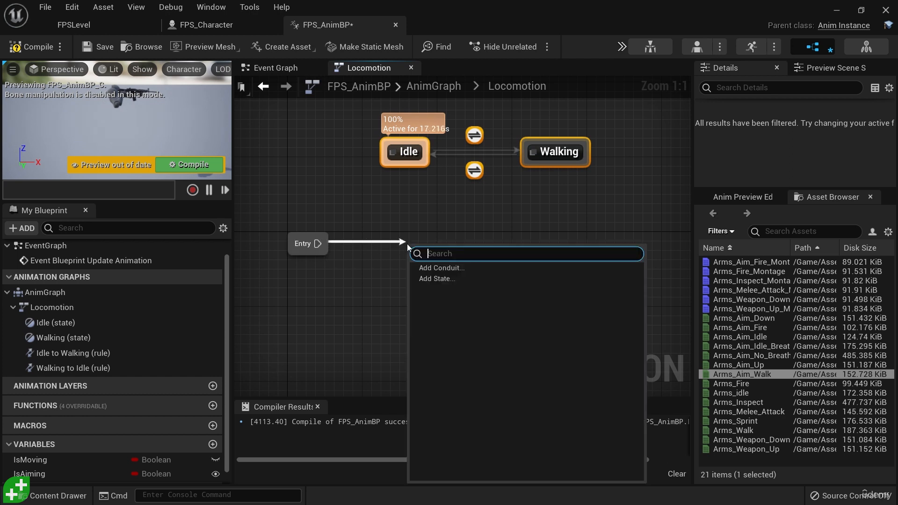
left_click(443, 279)
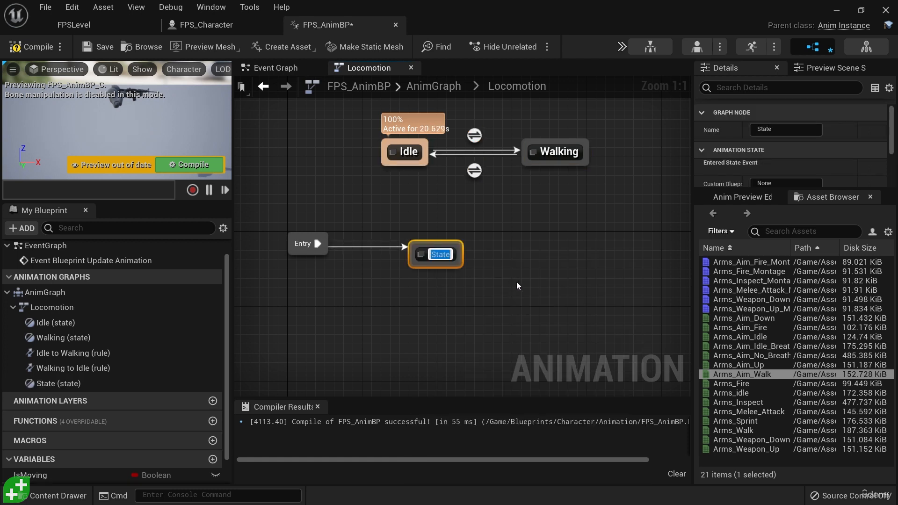
type("Aiming")
Add a second, unconnected state named Not Aiming beside the Aiming state.
right_click_drag(571, 275, 554, 251)
left_click(599, 296)
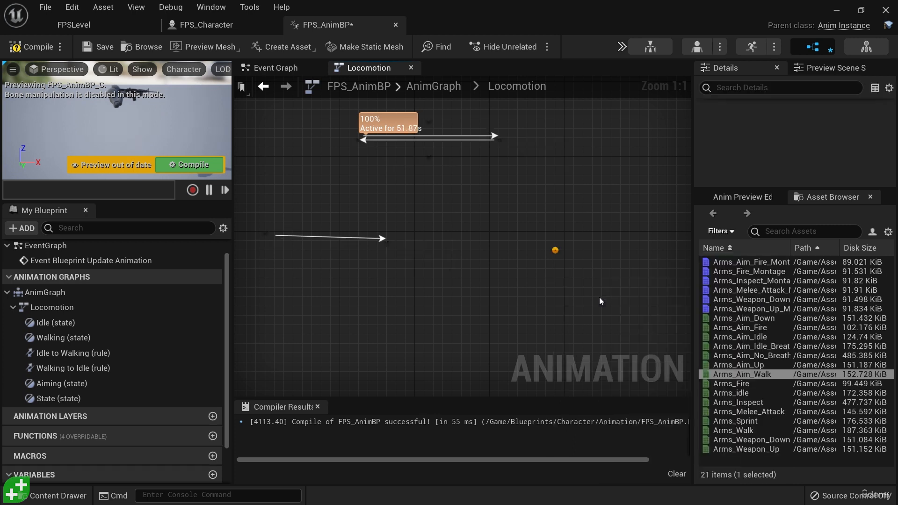
key("BackSpace")
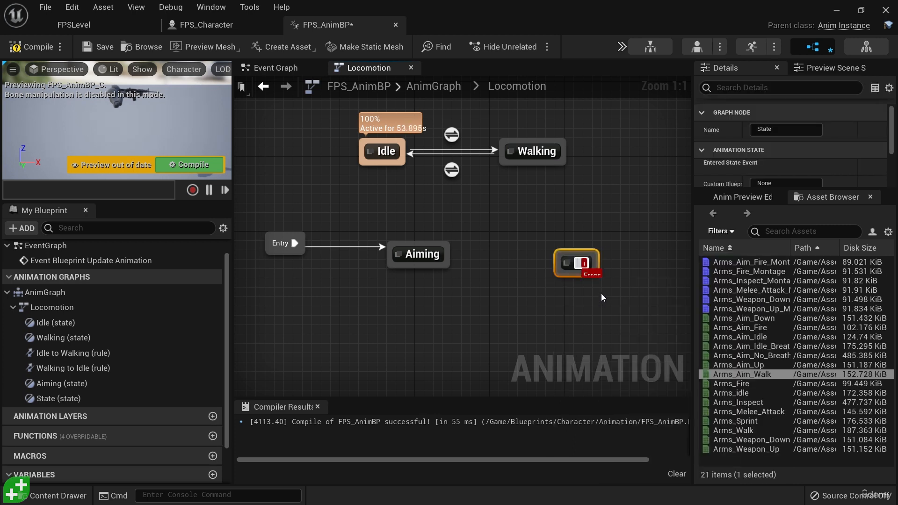
type("Not Aiming")
key("Return")
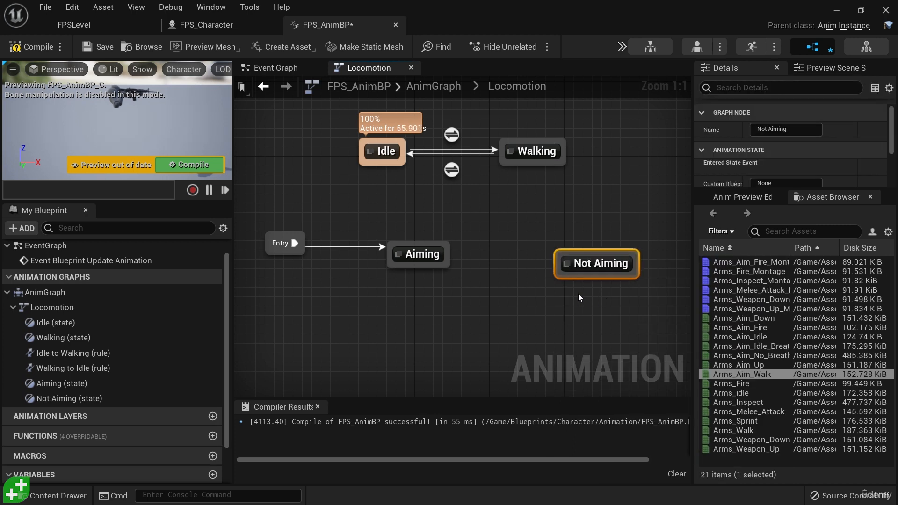
mouse_move(524, 301)
right_mouse_down()
mouse_move(540, 308)
mouse_move(533, 315)
right_mouse_up()
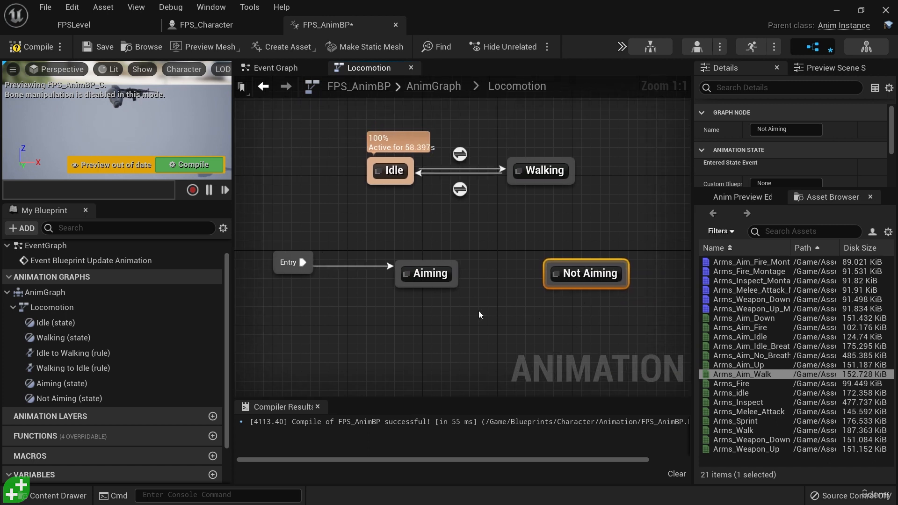
Inside the Aiming state, add a state machine named Aiming State Machine and connect it to the Output Animation Pose.
double_click(434, 273)
right_click_drag(439, 274, 620, 290)
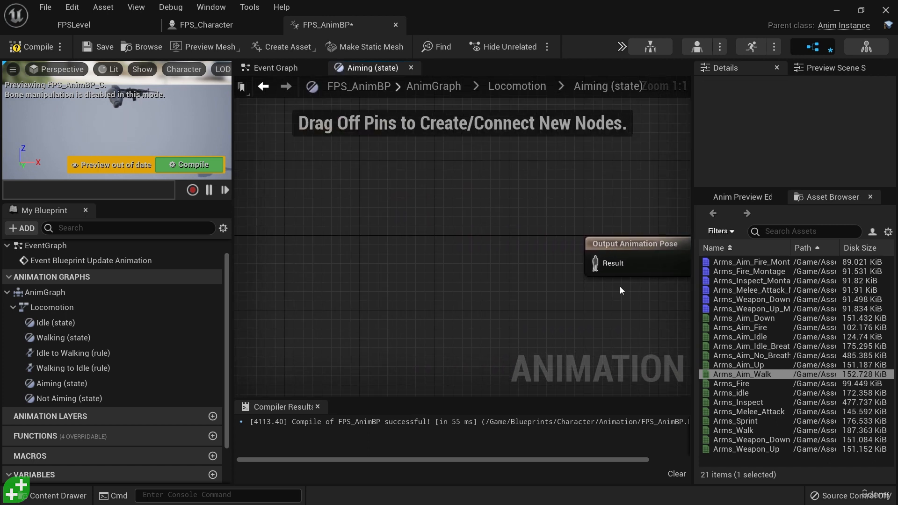
right_click(404, 243)
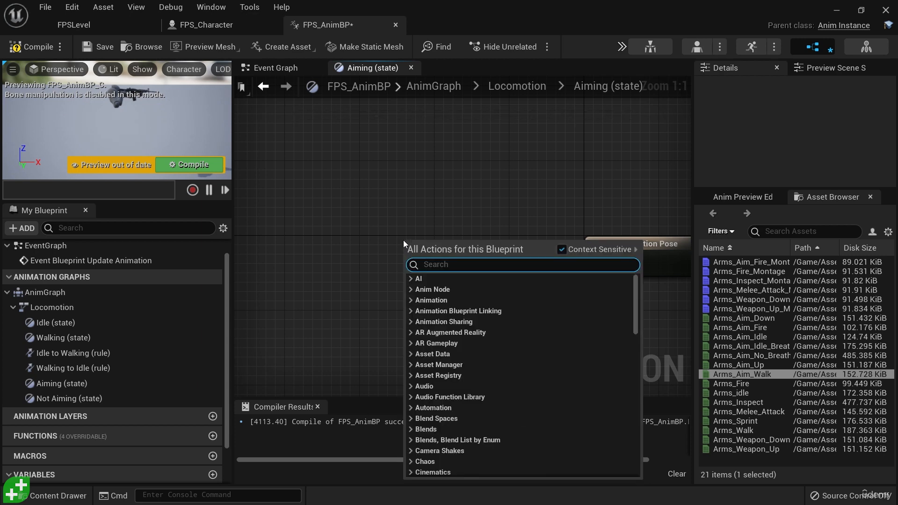
type("state machine")
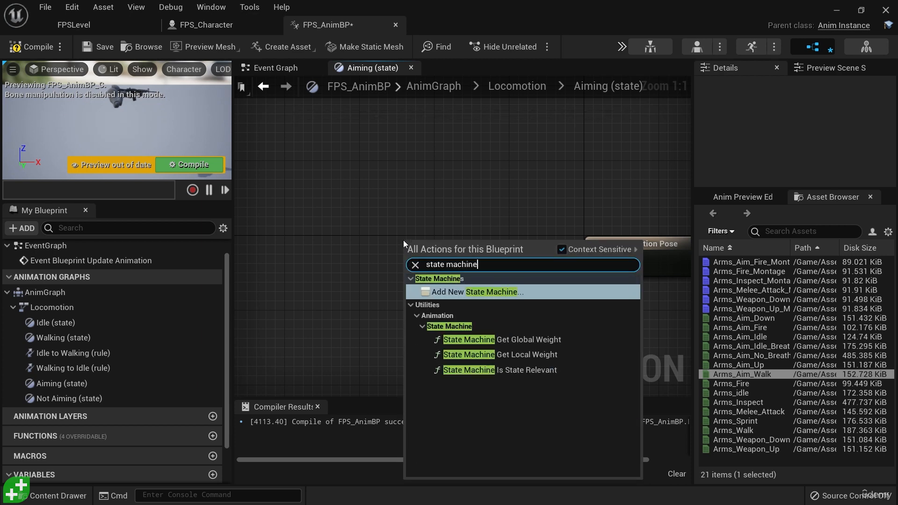
left_click(478, 292)
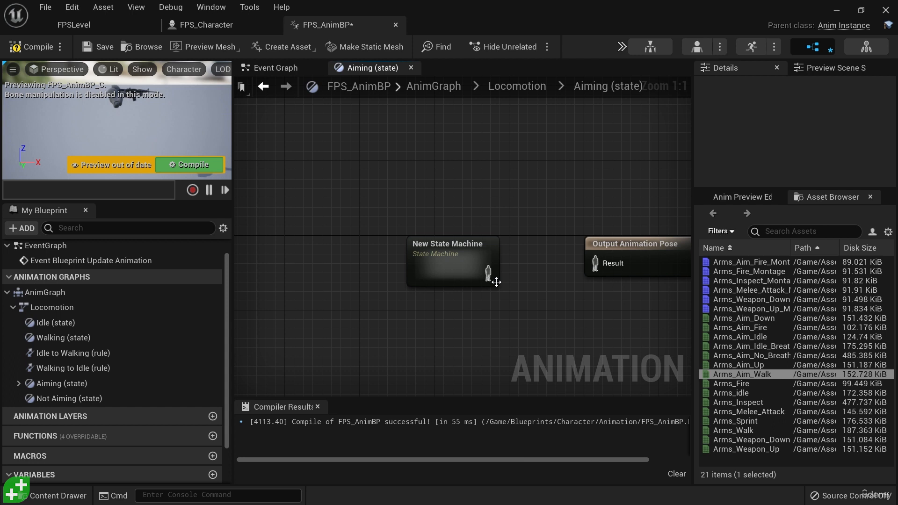
left_click(454, 243)
type("Aim")
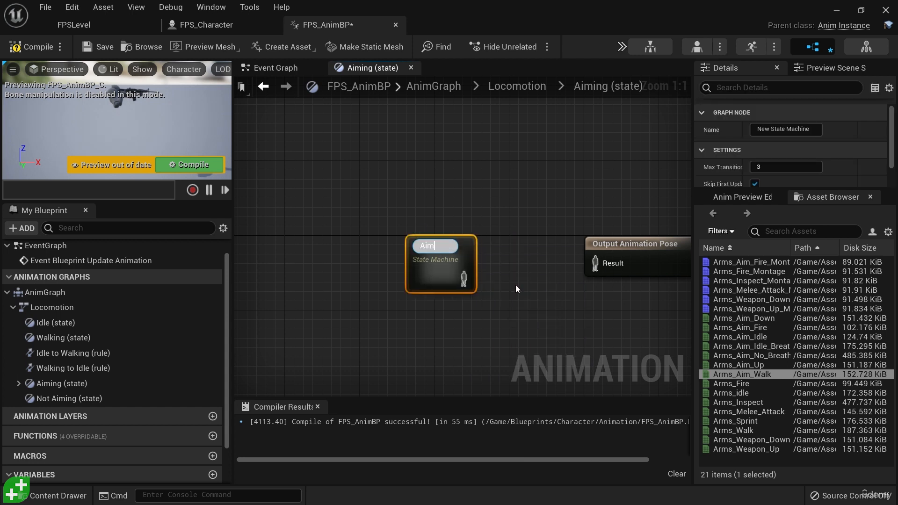
type("ing State Machine")
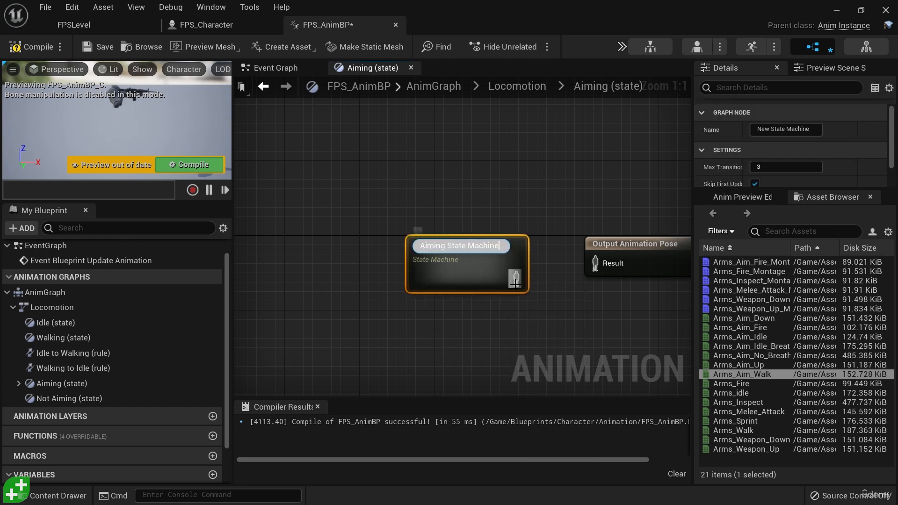
key("Return")
left_click_drag(498, 274, 596, 264)
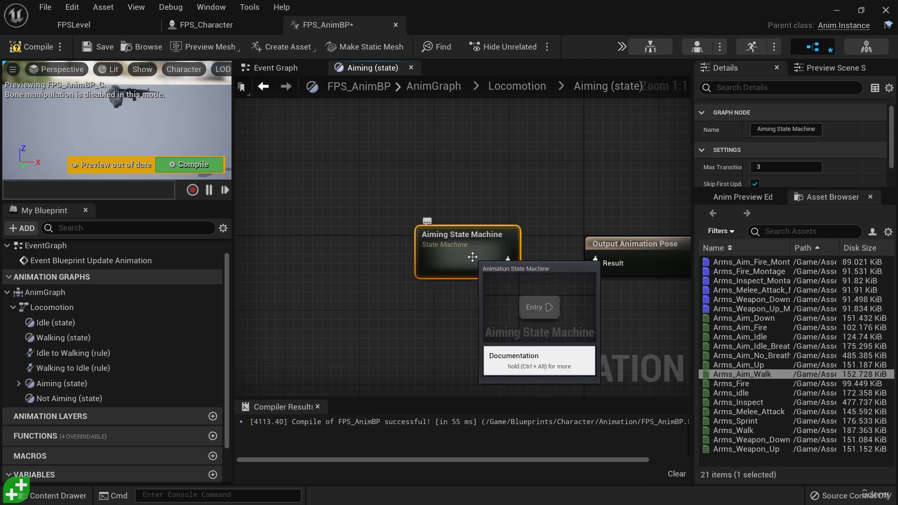
Cut the Idle and Walking states with their transitions out of the Locomotion state machine.
double_click(475, 256)
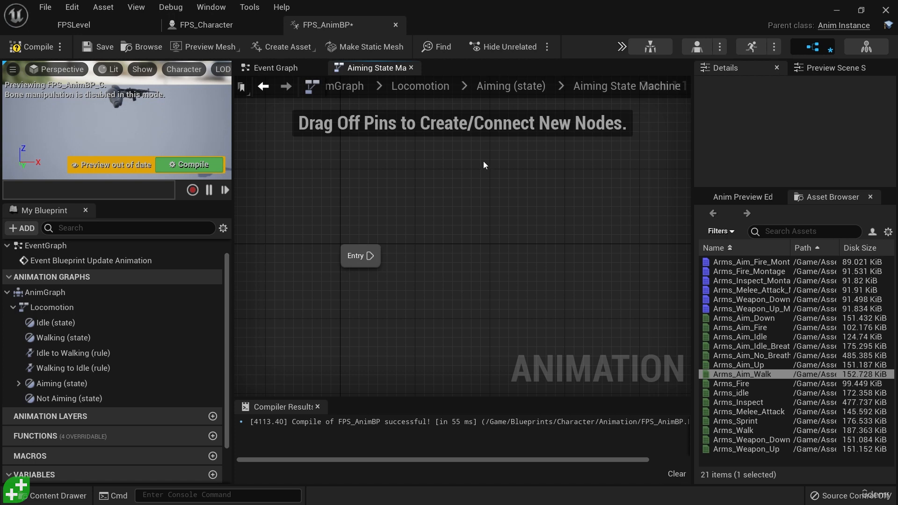
left_click(420, 87)
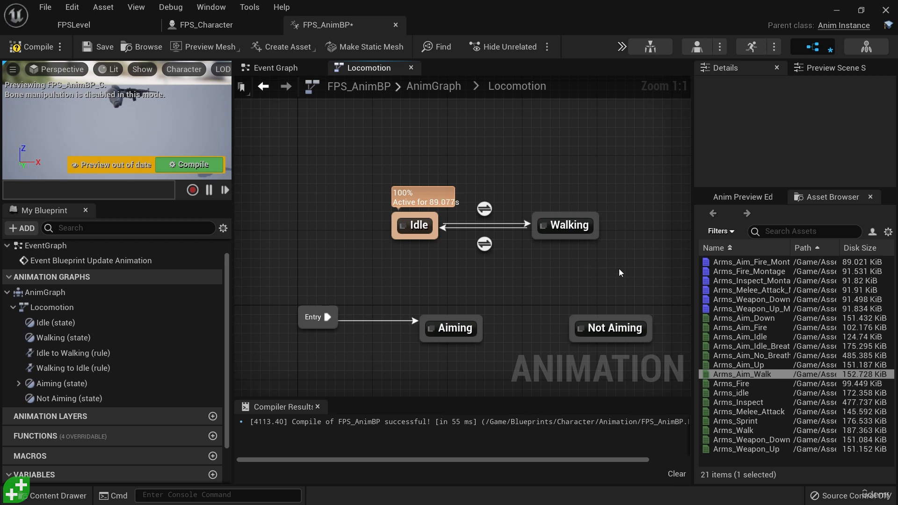
left_click_drag(411, 232, 649, 133)
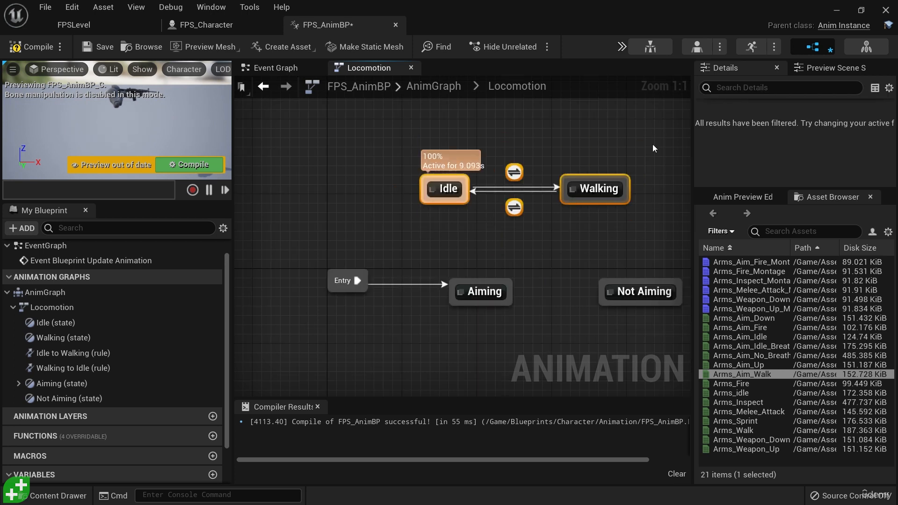
key("Delete")
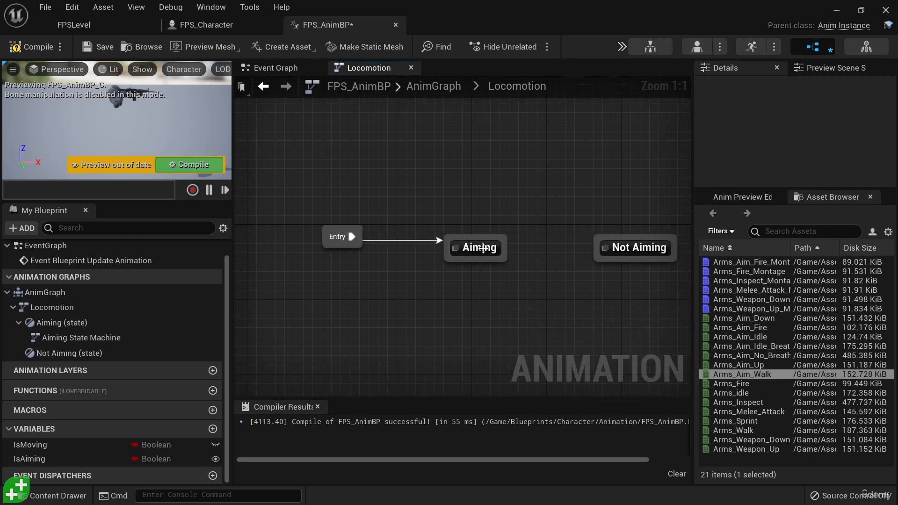
Paste the Idle and Walking states with their transitions into the Aiming State Machine and connect Entry to Idle.
double_click(482, 248)
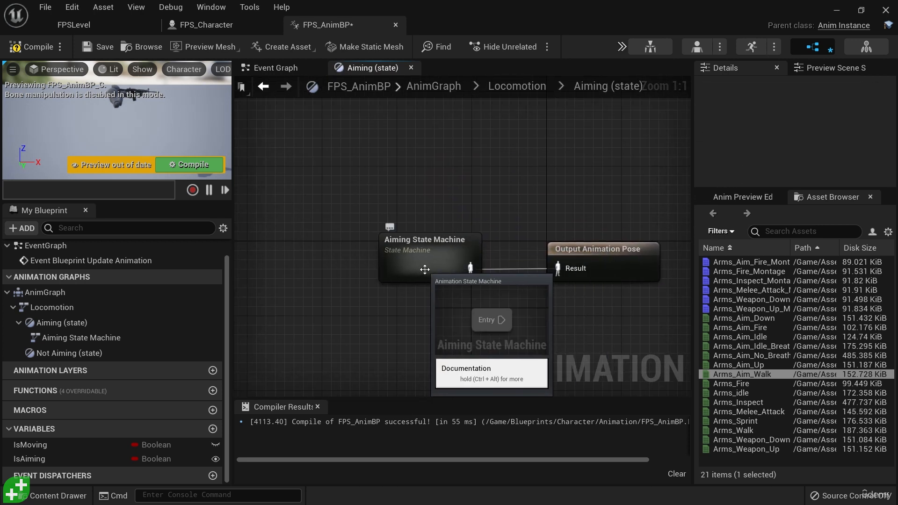
double_click(456, 257)
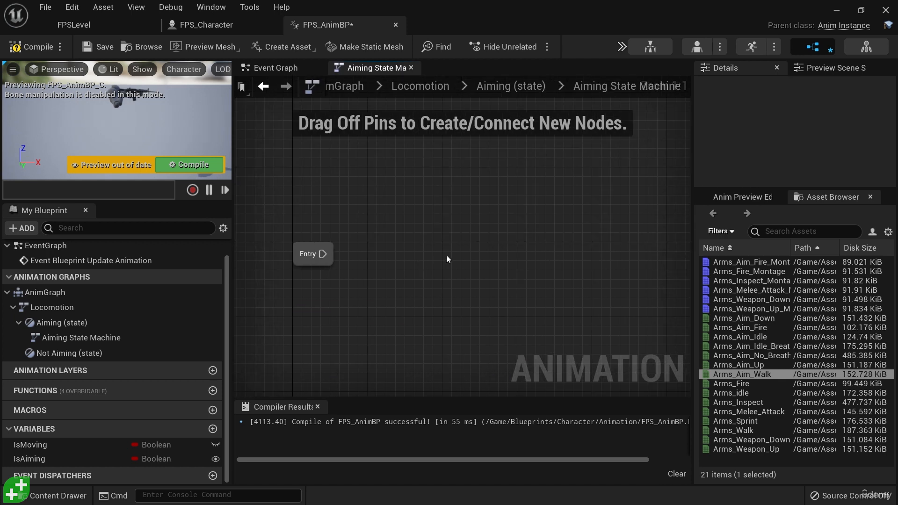
key("ctrl+v")
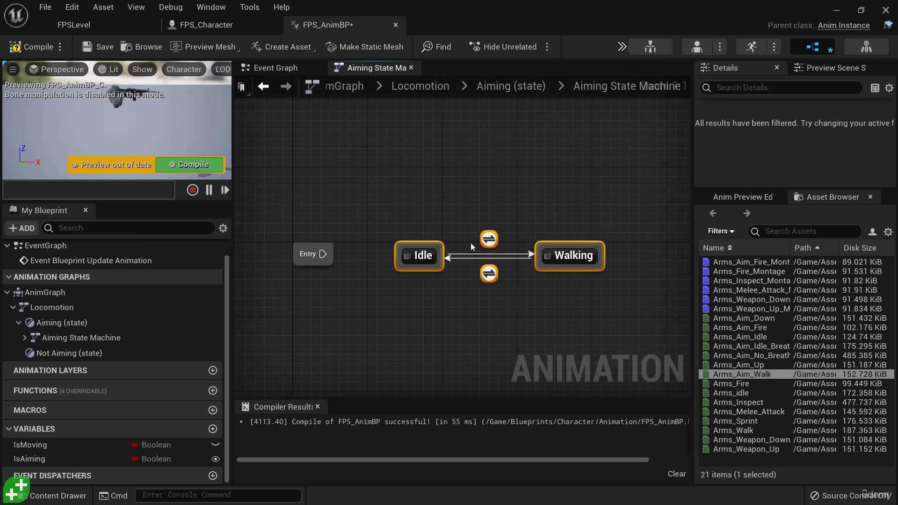
left_click_drag(323, 254, 401, 259)
left_click(516, 312)
right_click_drag(509, 262, 498, 272)
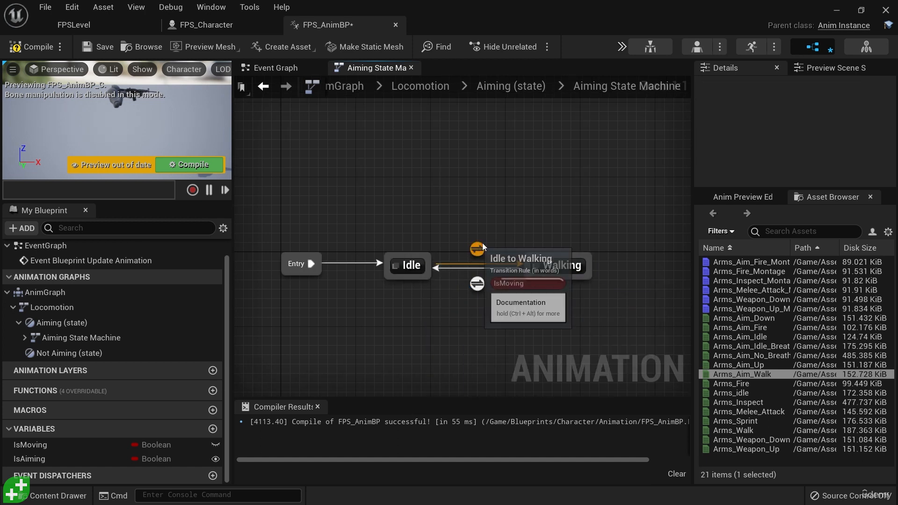
Return to the Locomotion state machine and align the Aiming and Not Aiming states in a row with the Entry node.
left_click(521, 85)
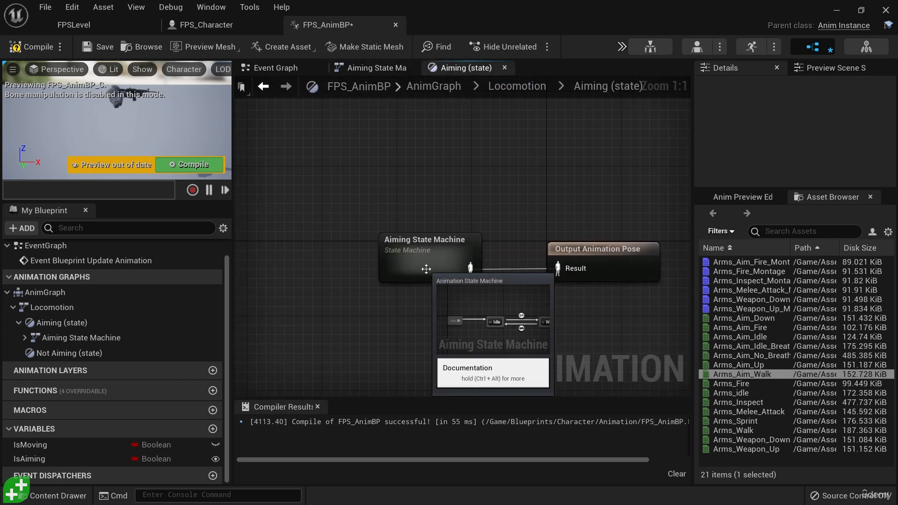
left_click(419, 250)
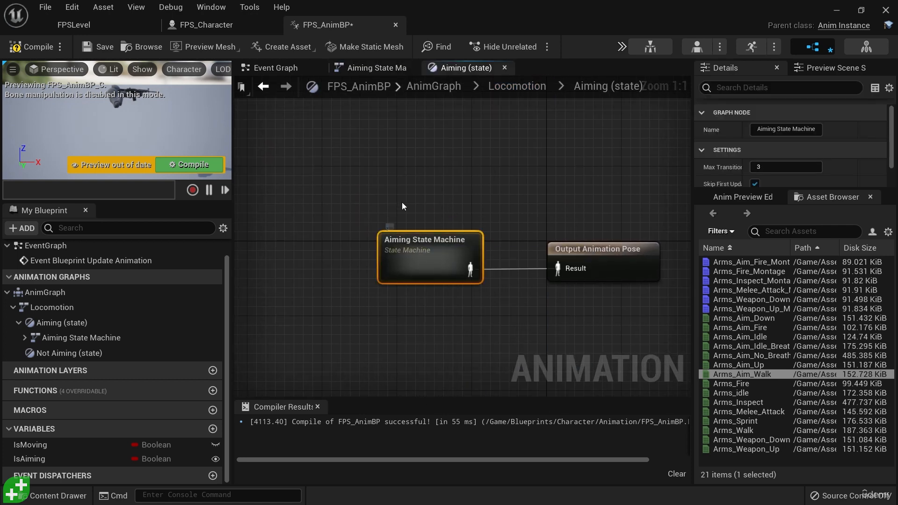
left_click(535, 86)
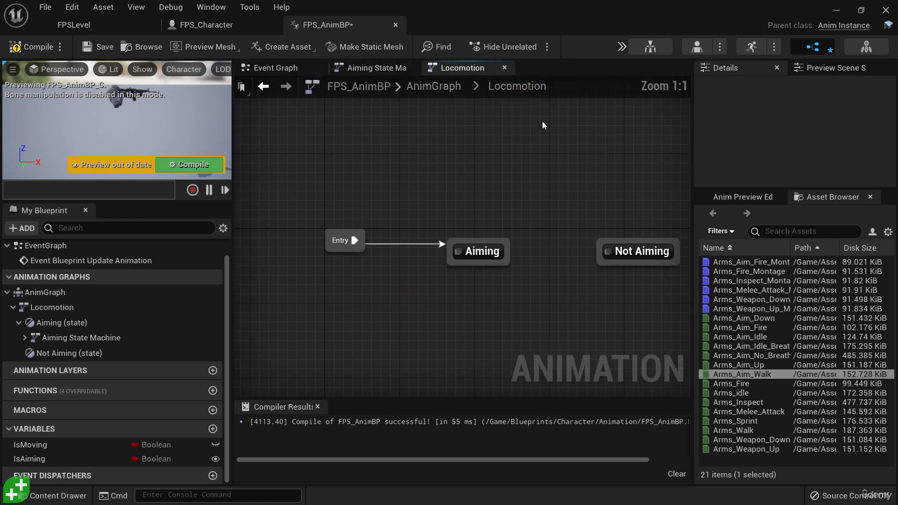
left_click_drag(489, 259, 485, 249)
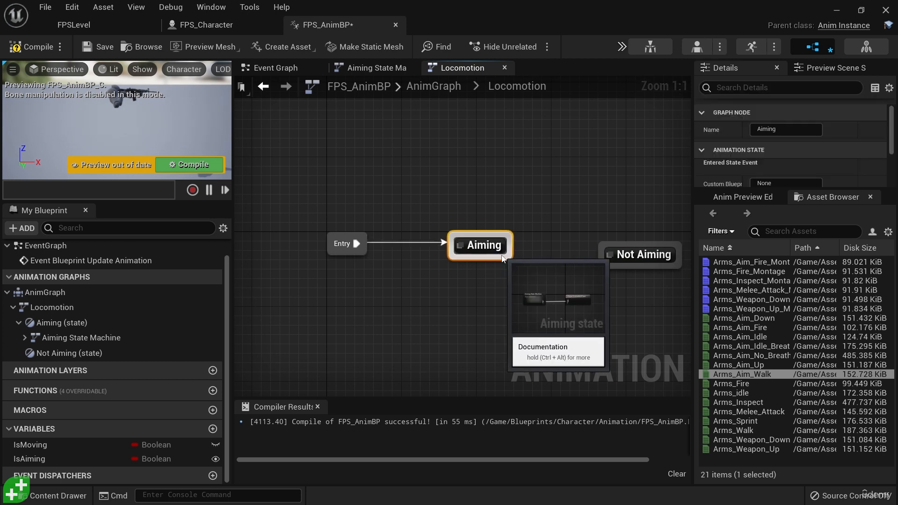
right_click_drag(501, 261, 448, 270)
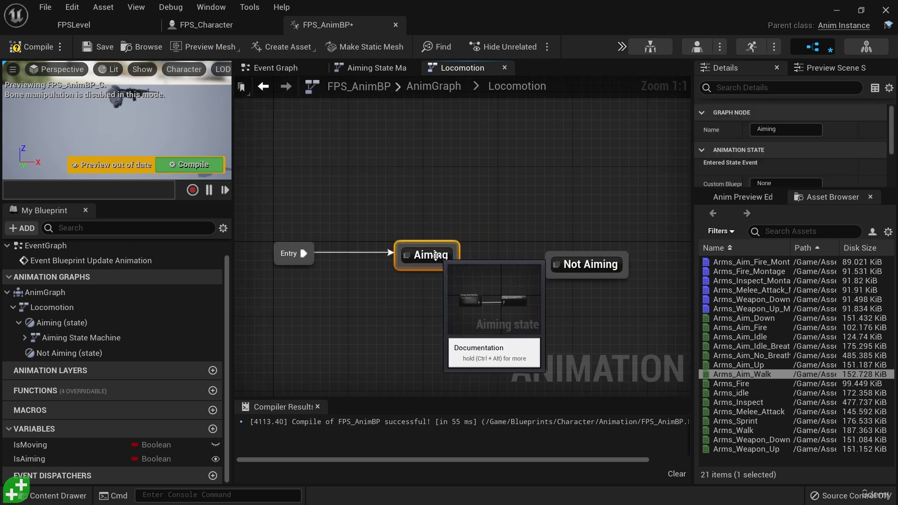
mouse_move(592, 270)
left_mouse_down()
mouse_move(593, 250)
mouse_move(593, 261)
left_mouse_up()
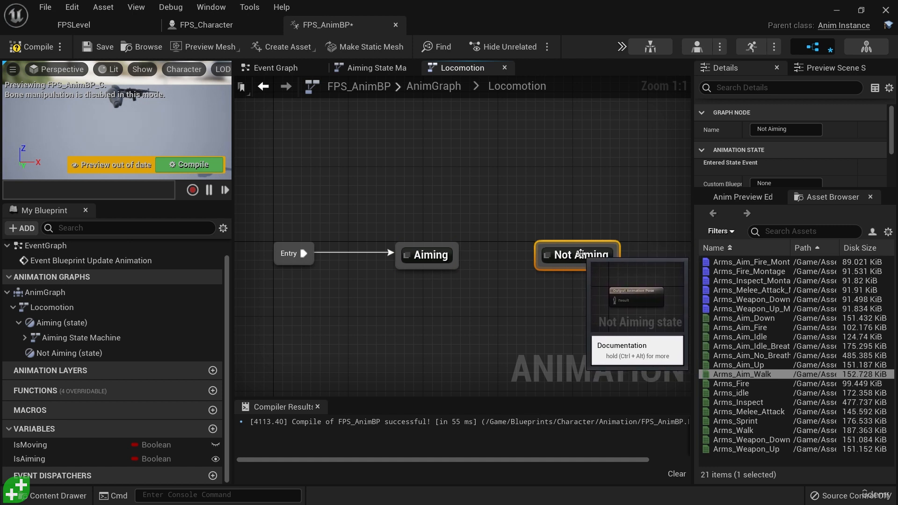
Inside the Not Aiming state, add a state machine named Not Aiming State Machine and connect it to the Output Animation Pose.
double_click(593, 257)
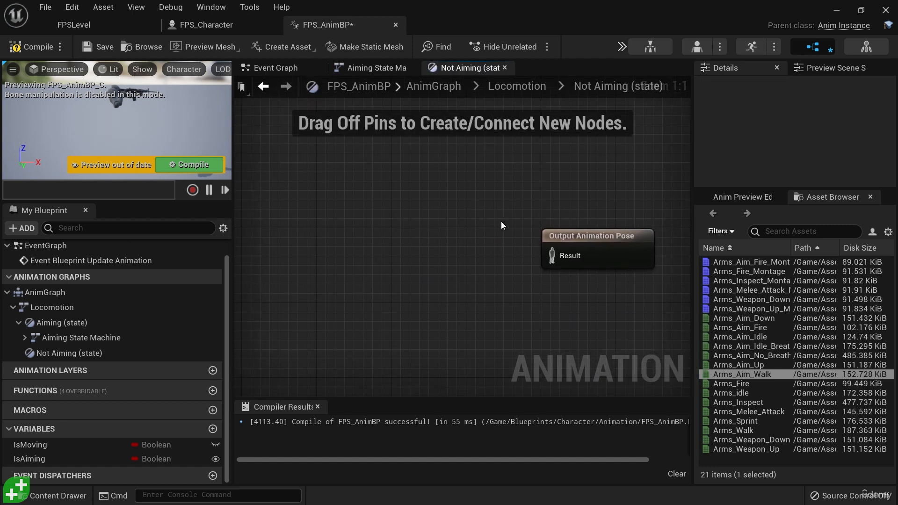
right_click(399, 231)
type("state mach")
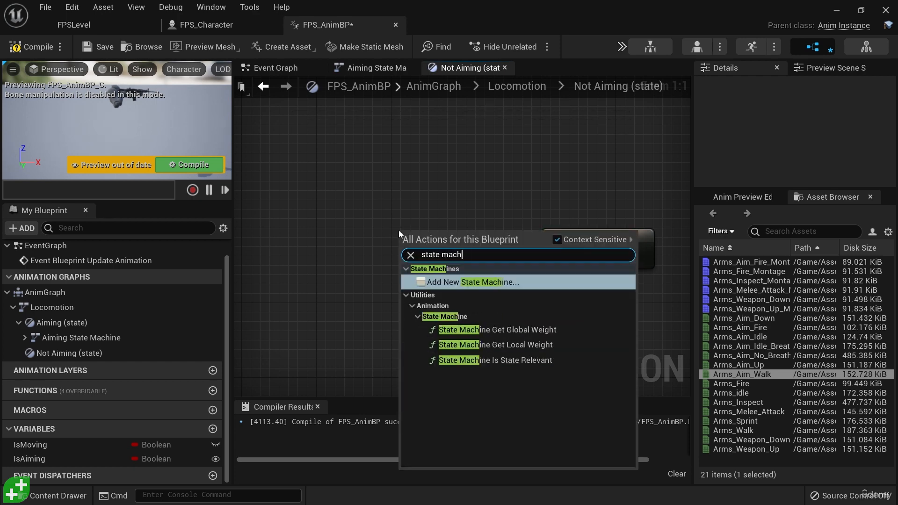
key("Return")
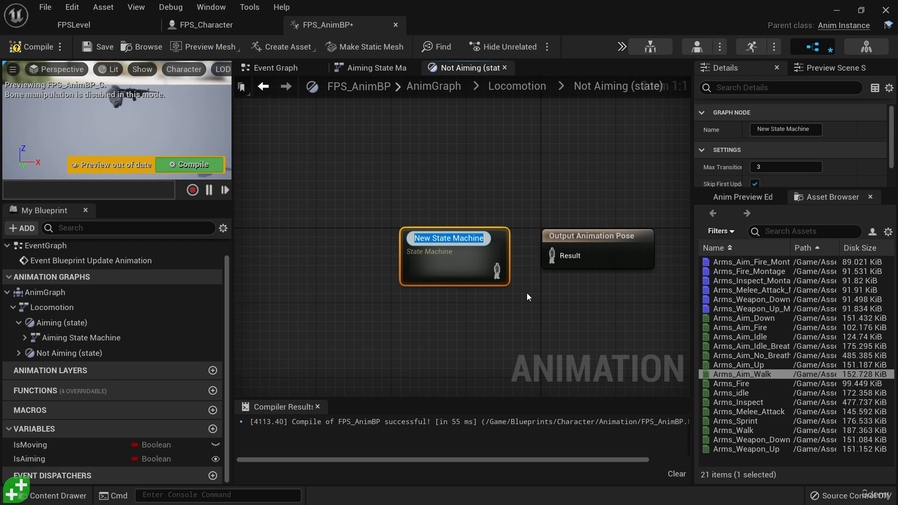
type("Not Aiming ")
type("State Machine")
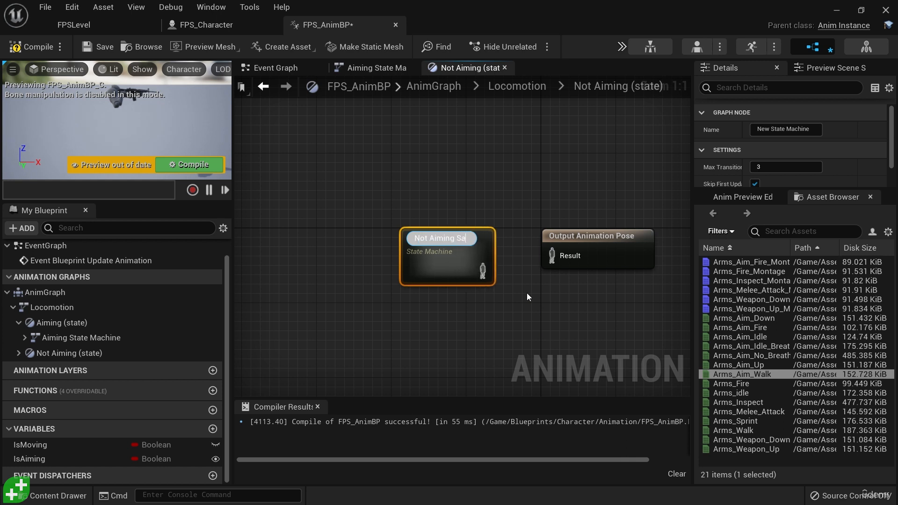
key("Return")
left_click_drag(512, 275, 564, 258)
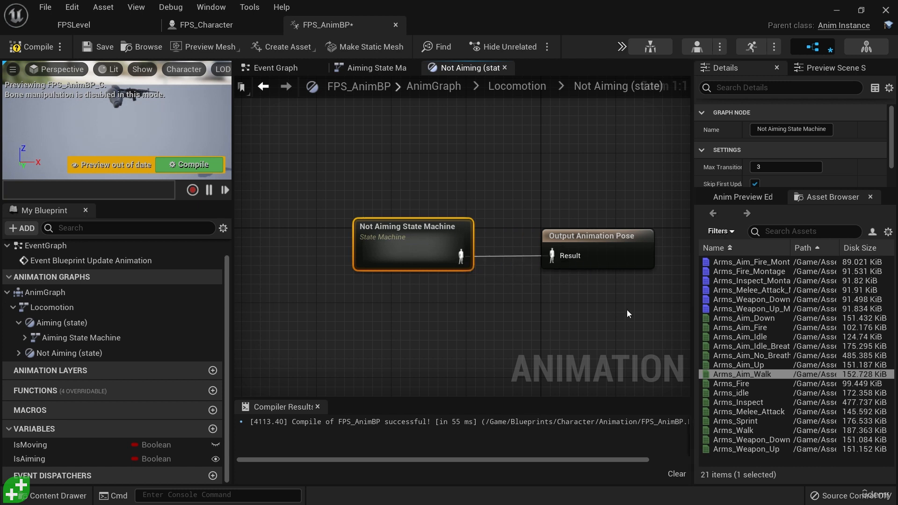
Paste the Idle and Walking states with their transitions into the Not Aiming State Machine and connect Entry to Idle.
double_click(420, 253)
right_click_drag(649, 277, 510, 269)
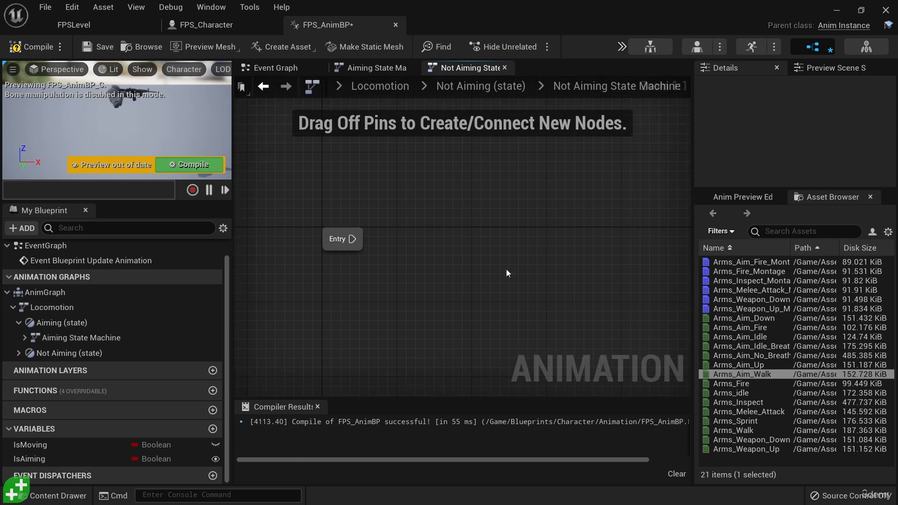
key("ctrl+v")
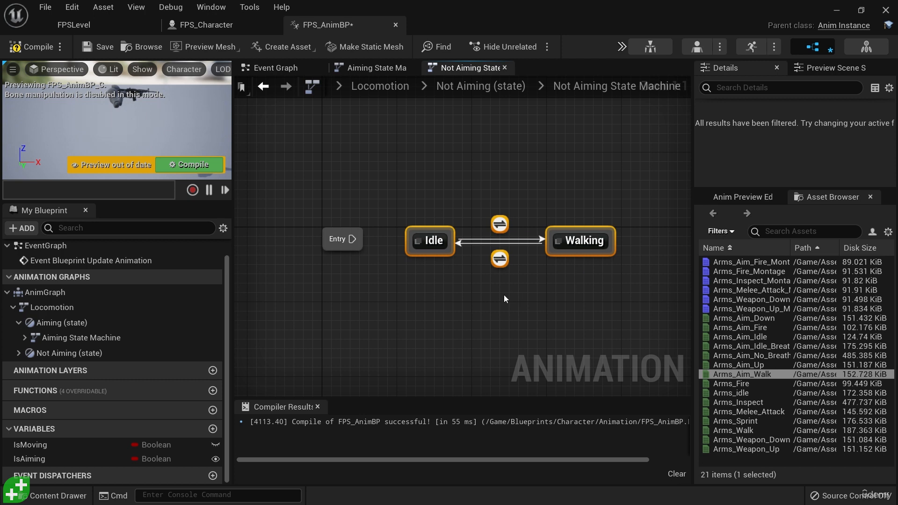
left_click_drag(352, 239, 426, 241)
left_click(553, 176)
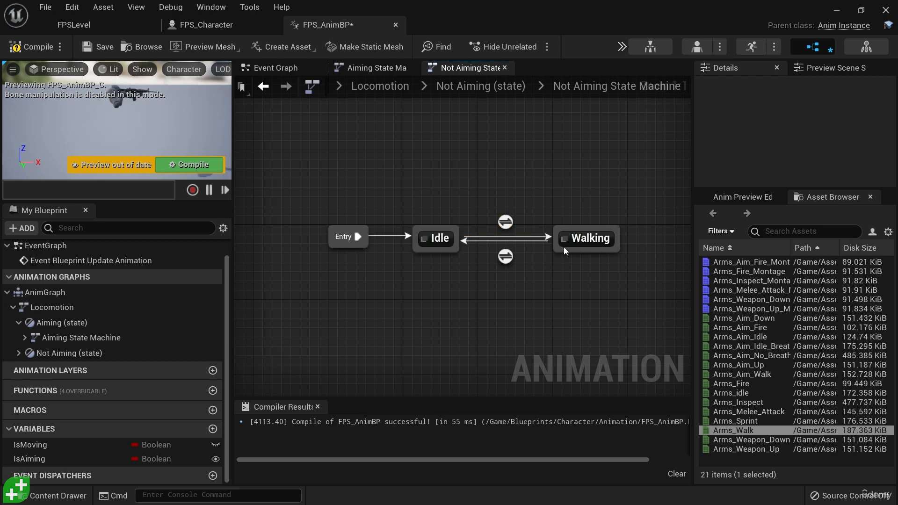
In the Aiming State Machine's Idle state, replace the Arms_idle animation feeding the Output Animation Pose with Arms_Aim_Idle.
left_click(487, 90)
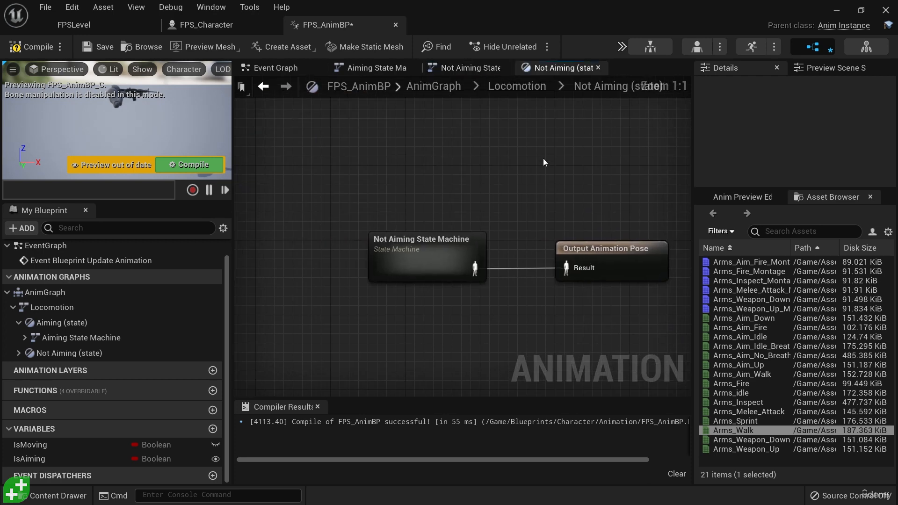
left_click(511, 90)
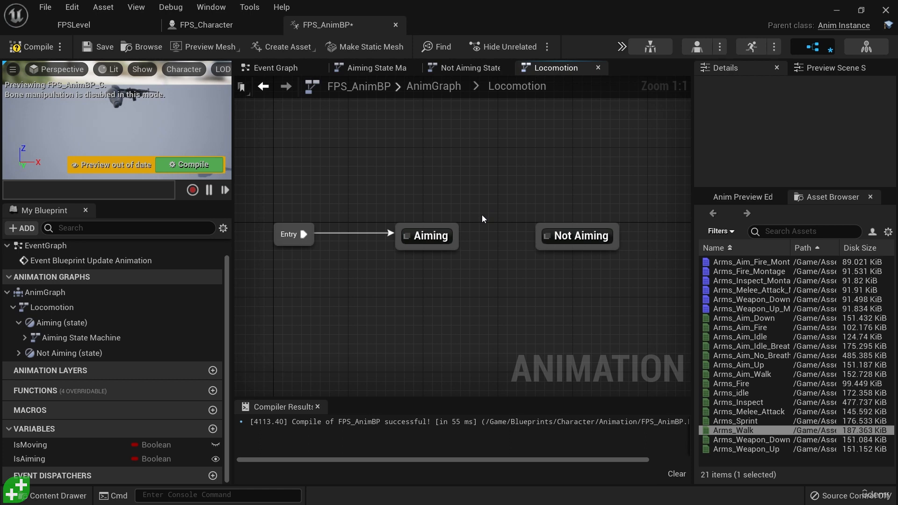
double_click(431, 236)
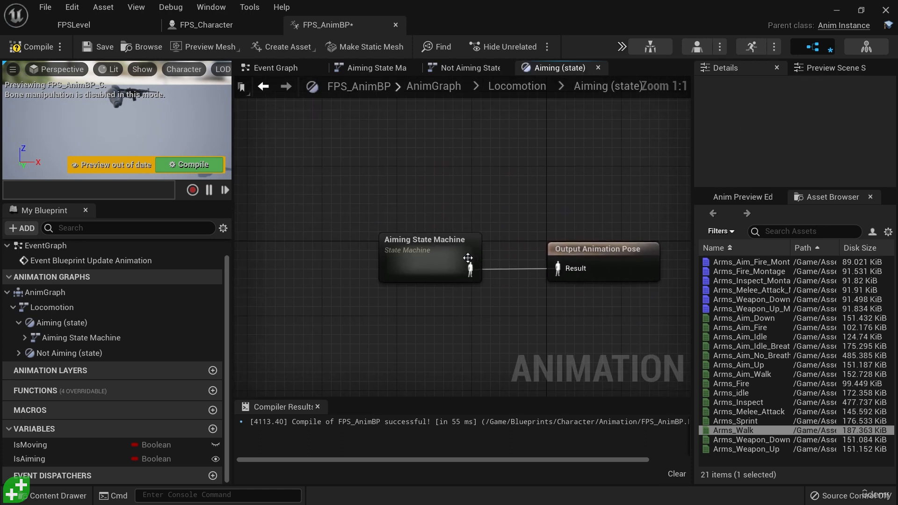
double_click(441, 265)
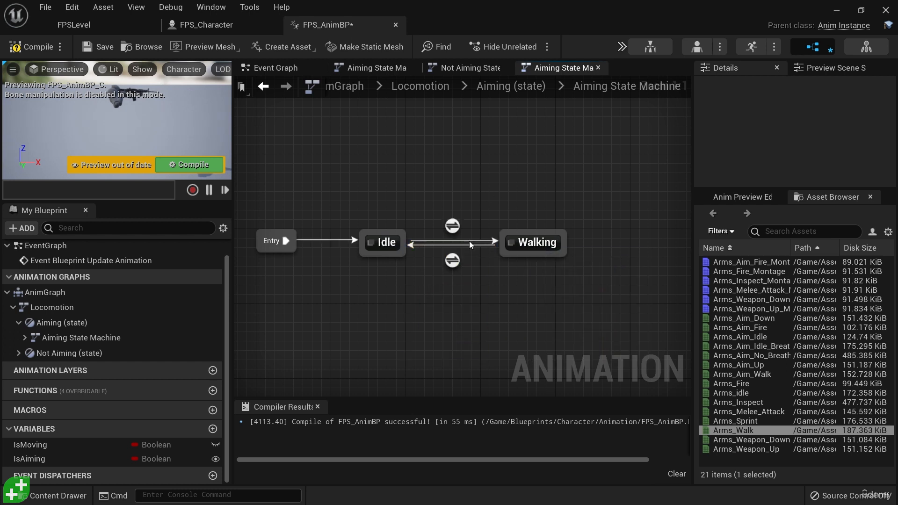
left_click(385, 243)
double_click(384, 242)
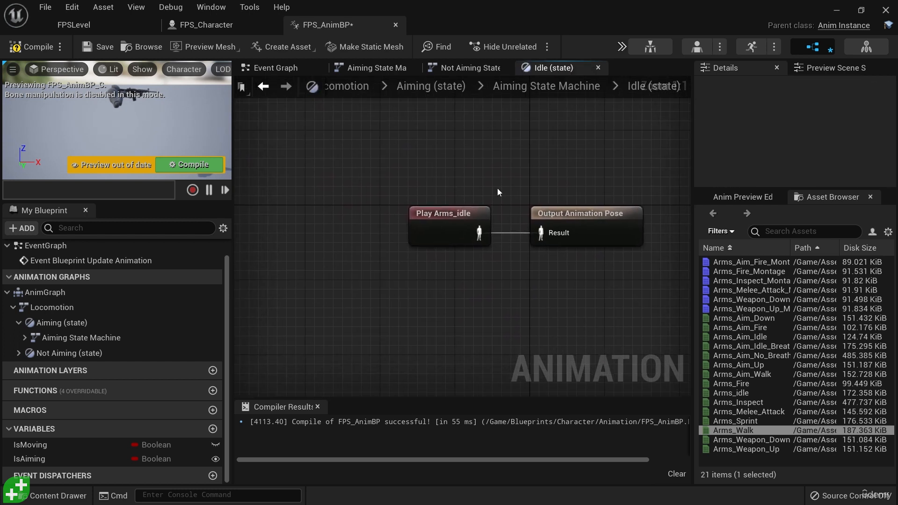
left_click_drag(444, 227, 402, 174)
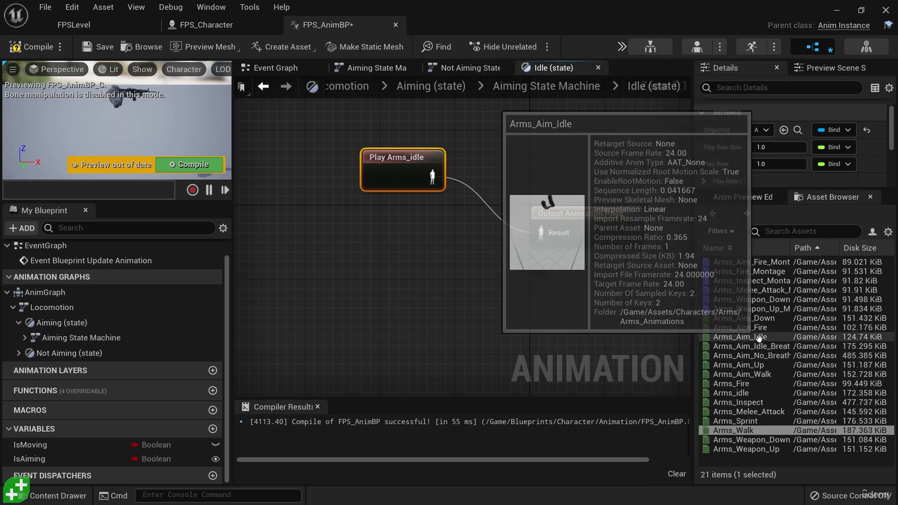
left_click_drag(744, 337, 345, 241)
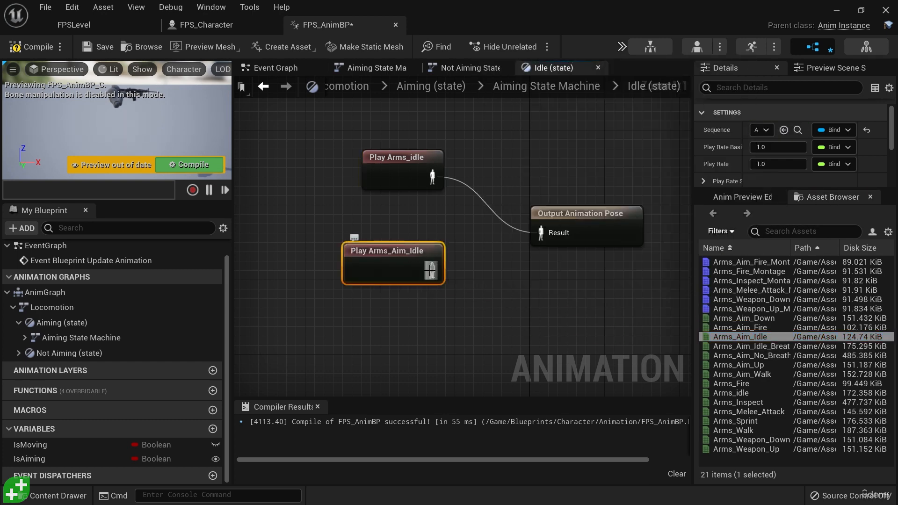
left_click_drag(432, 270, 538, 234)
left_click_drag(503, 185, 327, 138)
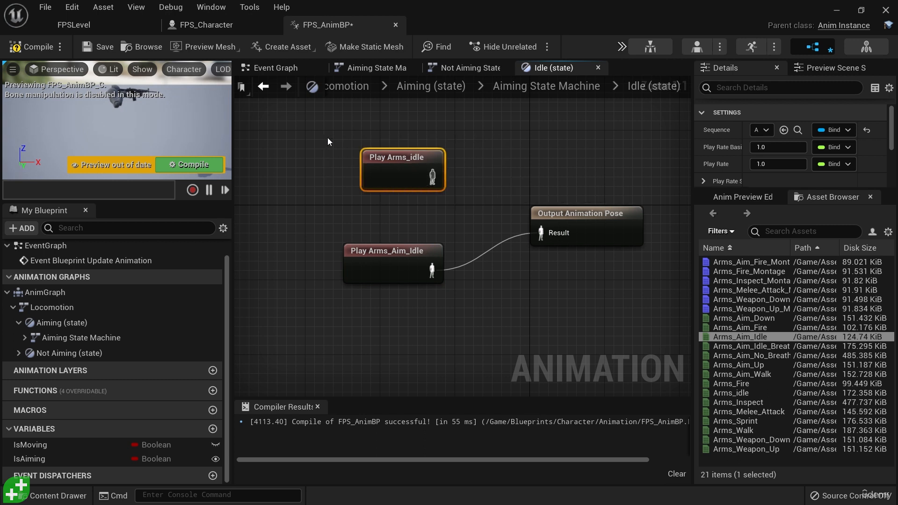
key("Delete")
left_click_drag(393, 251, 411, 213)
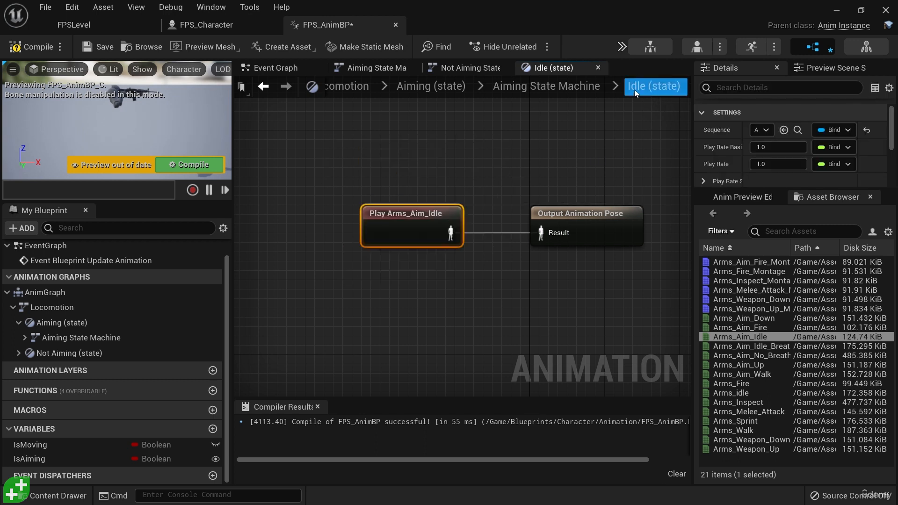
In the Aiming State Machine's Walking state, replace the Arms_Walk animation feeding the Output Animation Pose with Arms_Aim_Walk.
left_click(584, 86)
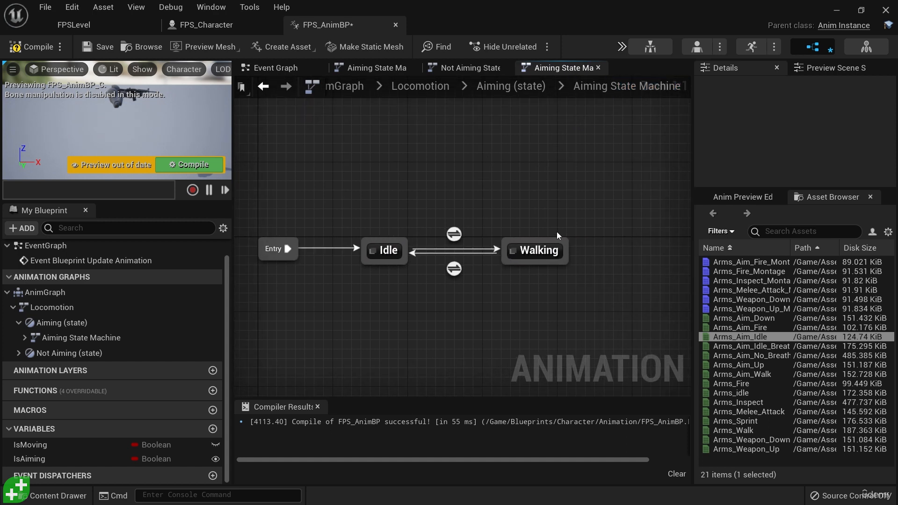
double_click(536, 251)
left_click_drag(427, 268, 425, 184)
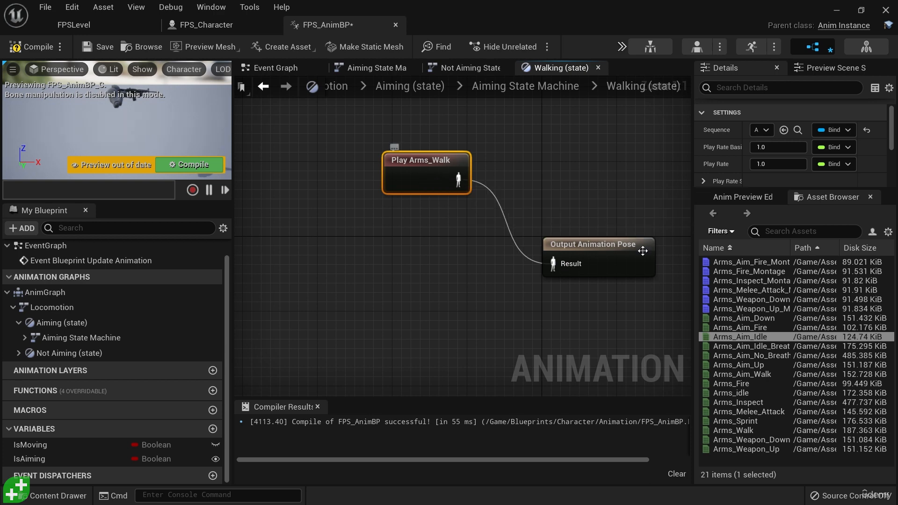
left_click_drag(743, 374, 371, 247)
left_click_drag(467, 273, 554, 263)
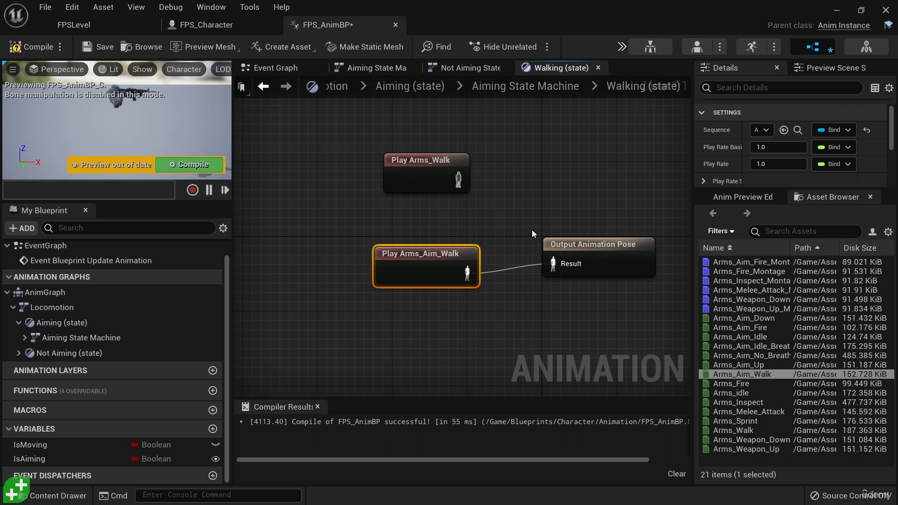
left_click(423, 181)
key("Delete")
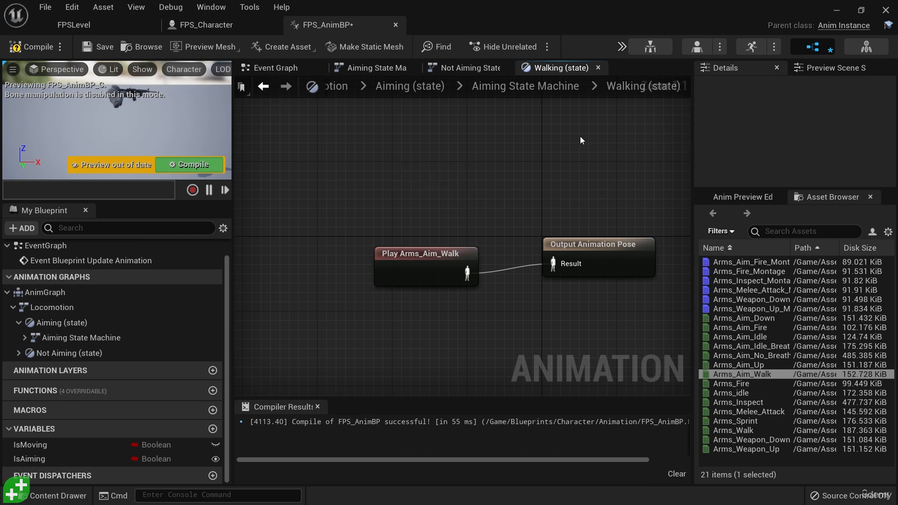
Return to the Aiming State Machine and rename the Idle state as Aim Idle.
left_click(560, 88)
right_click_drag(568, 152, 493, 152)
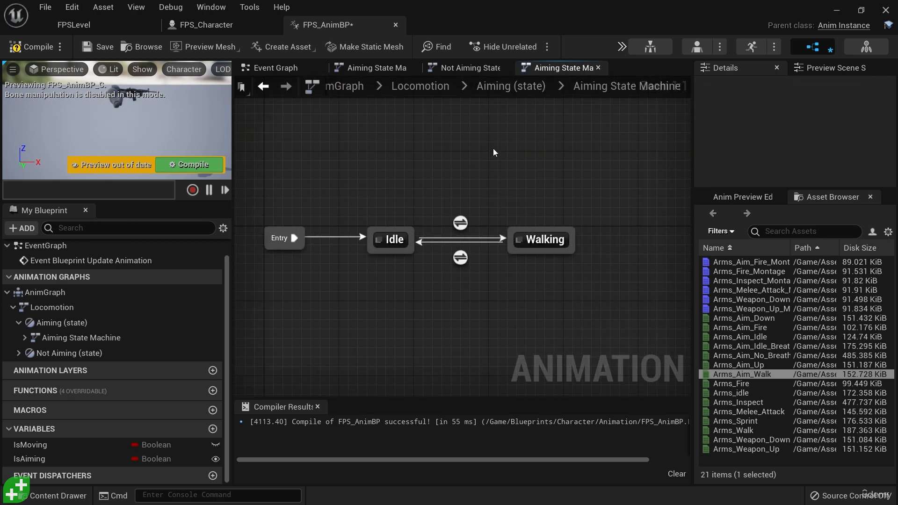
left_click(386, 240)
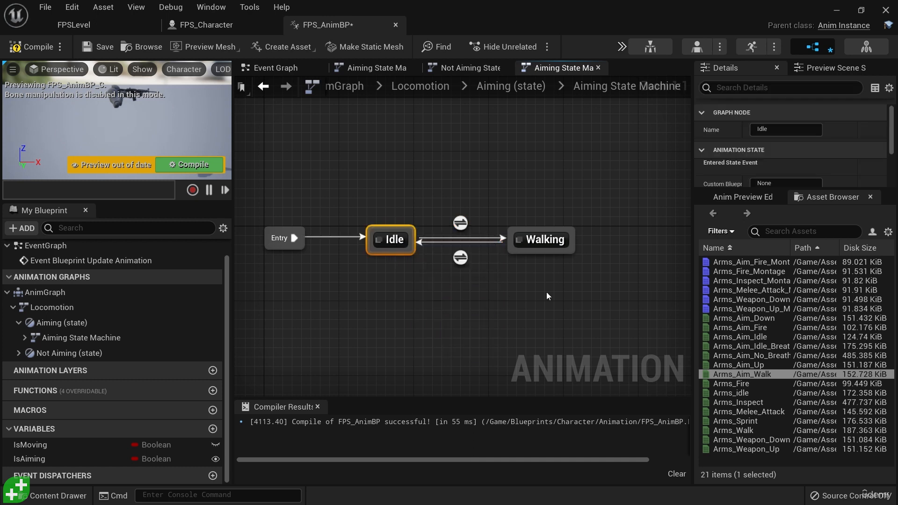
key("F2")
type("Aimg Idle")
key("Return")
type("Aim Idle")
key("Return")
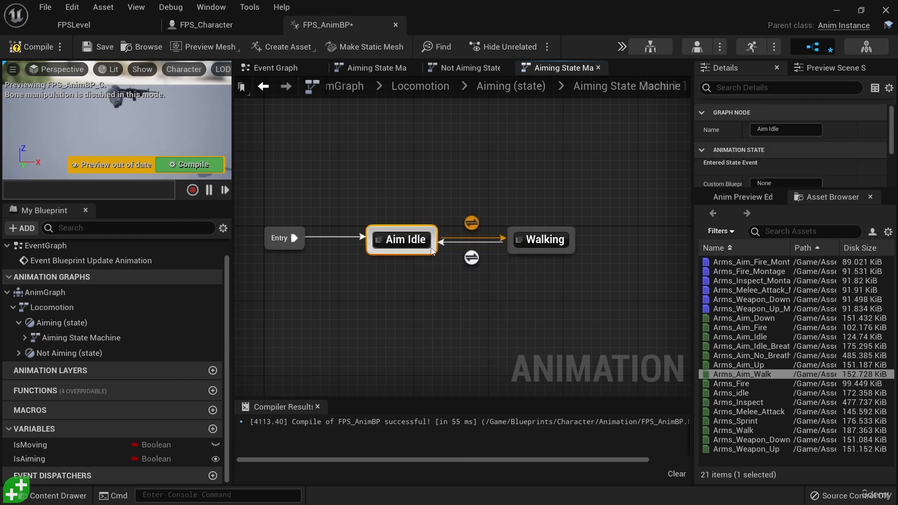
Rename the Walking state in the Aiming State Machine as Aim Walking.
left_click(542, 243)
key("F2")
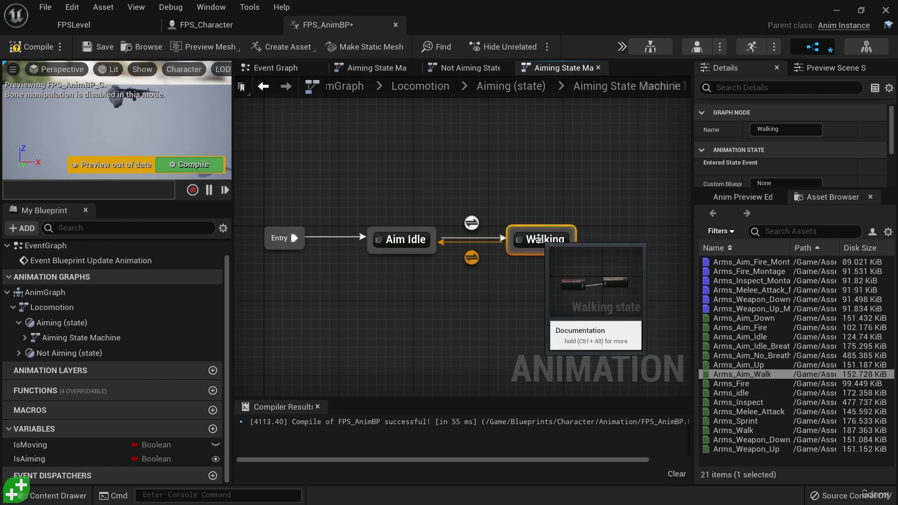
left_click(532, 239)
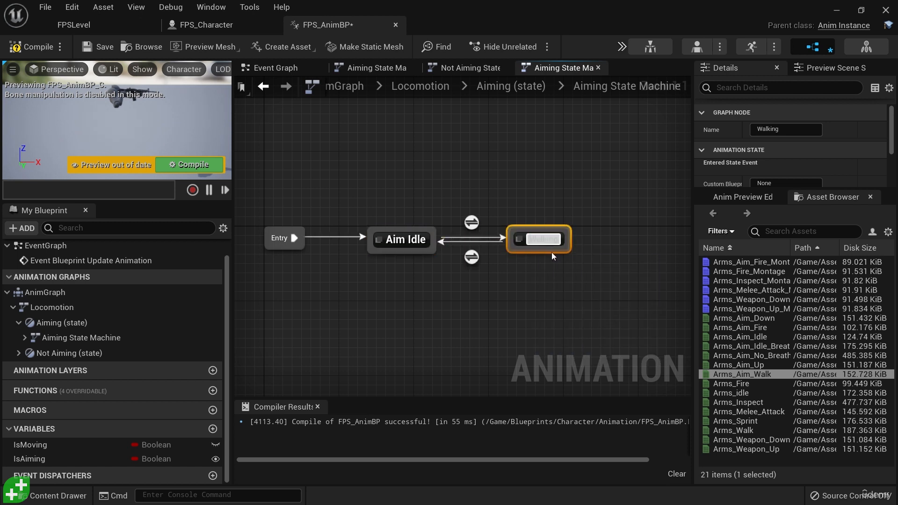
type("Aim")
key("Return")
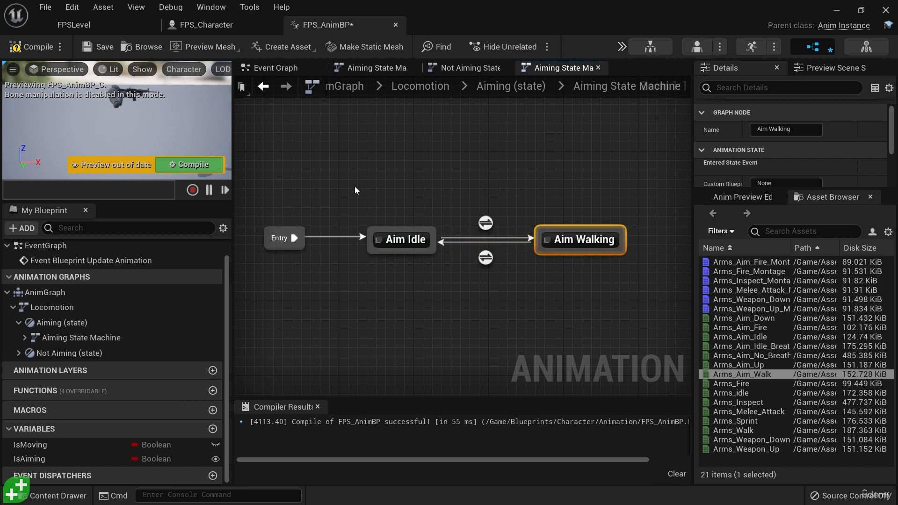
left_click_drag(354, 184, 651, 280)
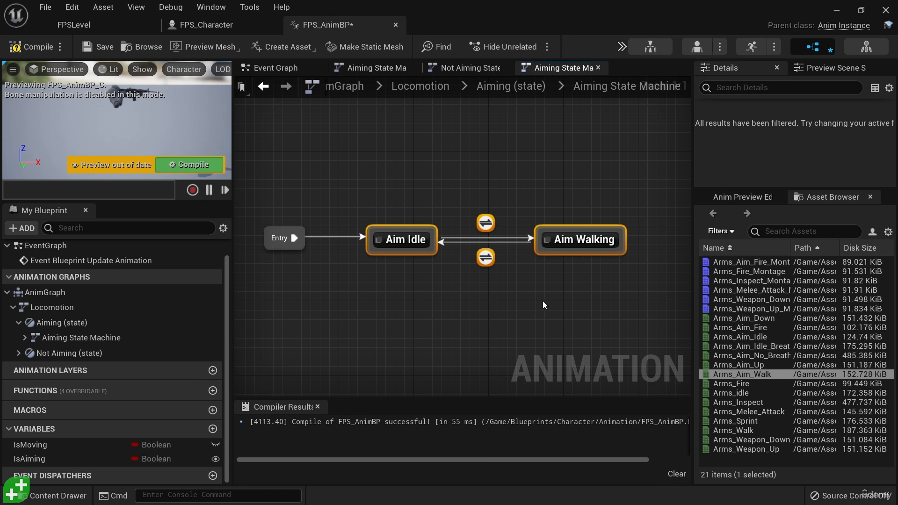
left_click(576, 268)
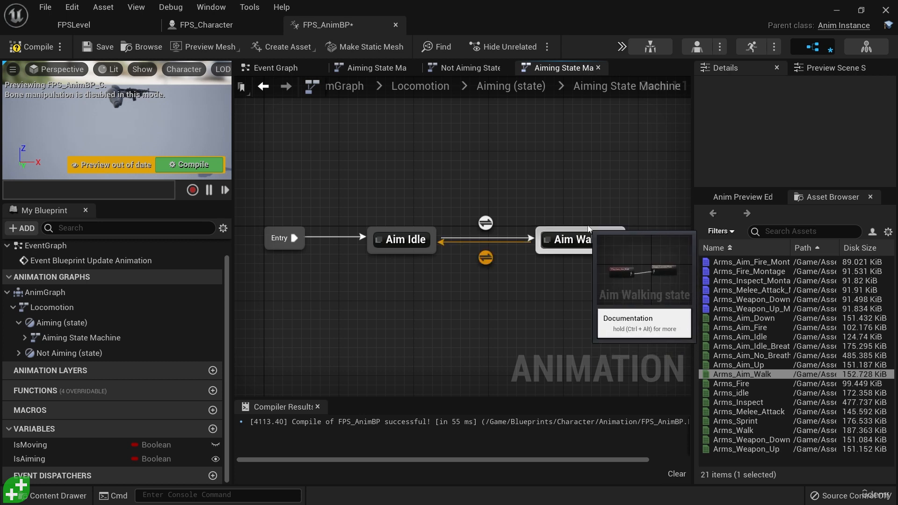
Return to the Locomotion state machine and reposition the Aiming and Not Aiming states level with each other, with space between them.
left_click(527, 88)
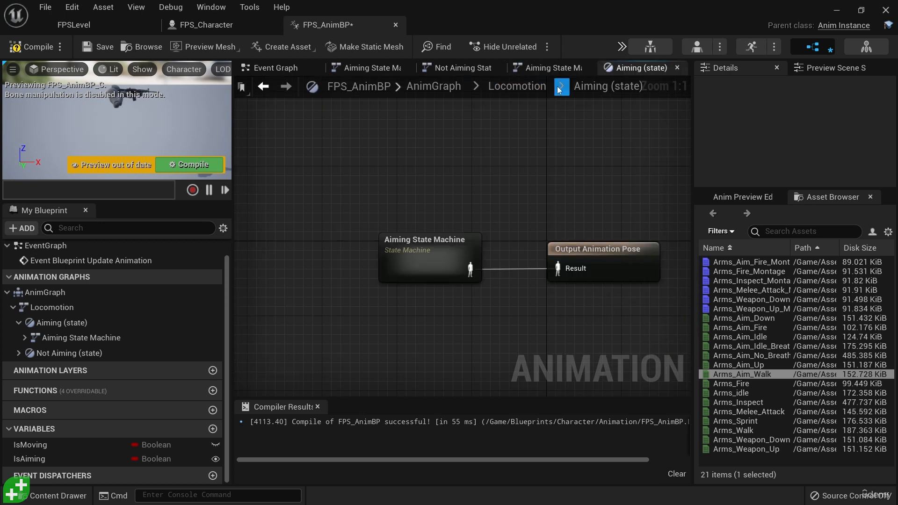
left_click(516, 88)
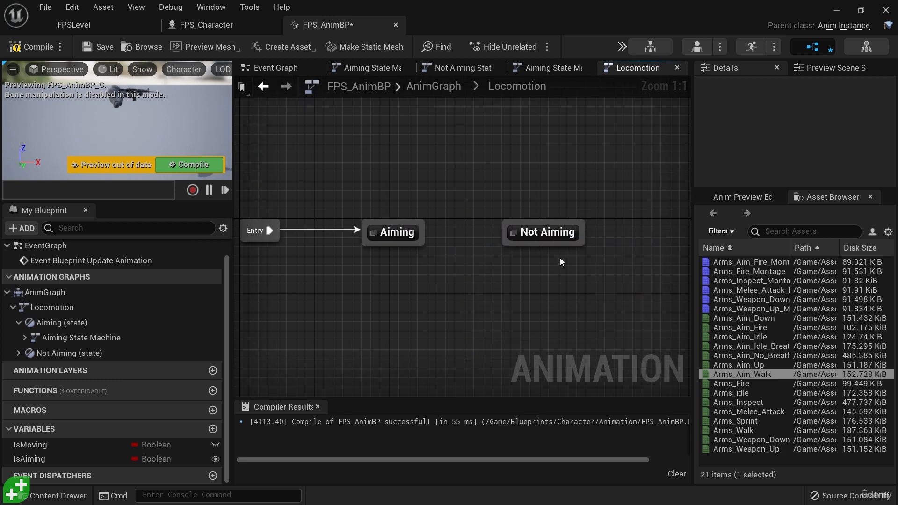
right_click_drag(469, 290, 504, 302)
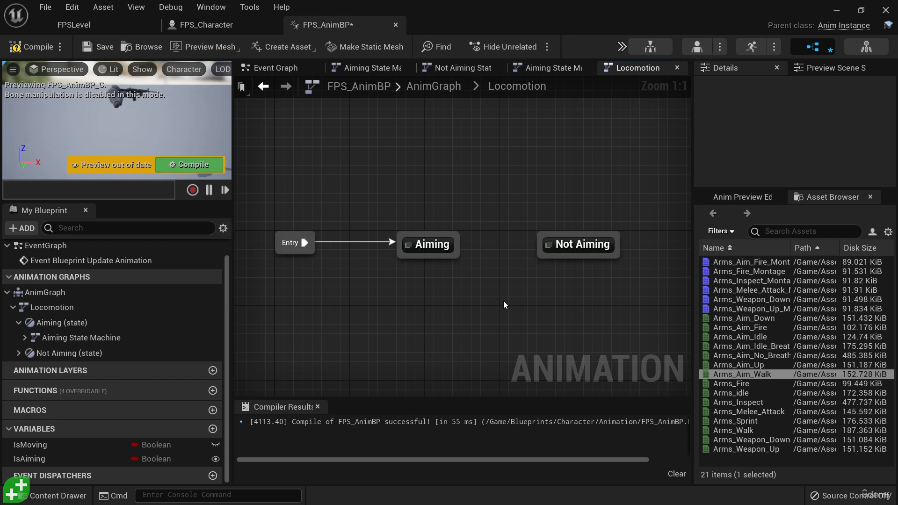
mouse_move(431, 248)
left_mouse_down()
mouse_move(430, 217)
mouse_move(430, 238)
left_mouse_up()
mouse_move(581, 249)
left_mouse_down()
mouse_move(574, 201)
mouse_move(582, 240)
mouse_move(591, 239)
left_mouse_up()
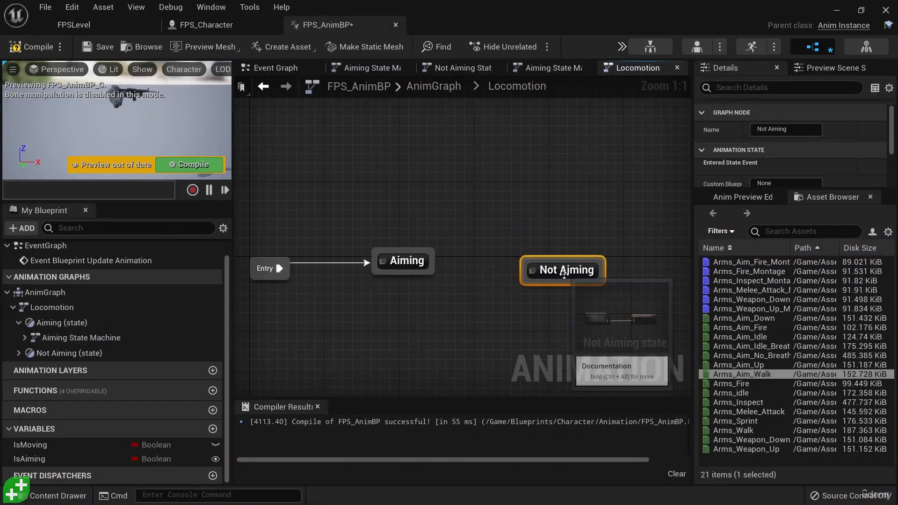
double_click(565, 259)
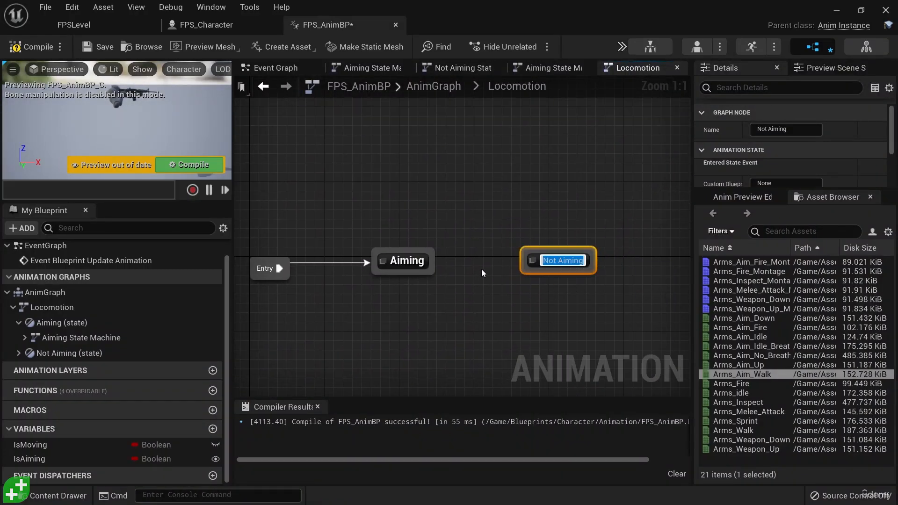
Create transitions in both directions between the Aiming and Not Aiming states.
left_click_drag(439, 264, 526, 261)
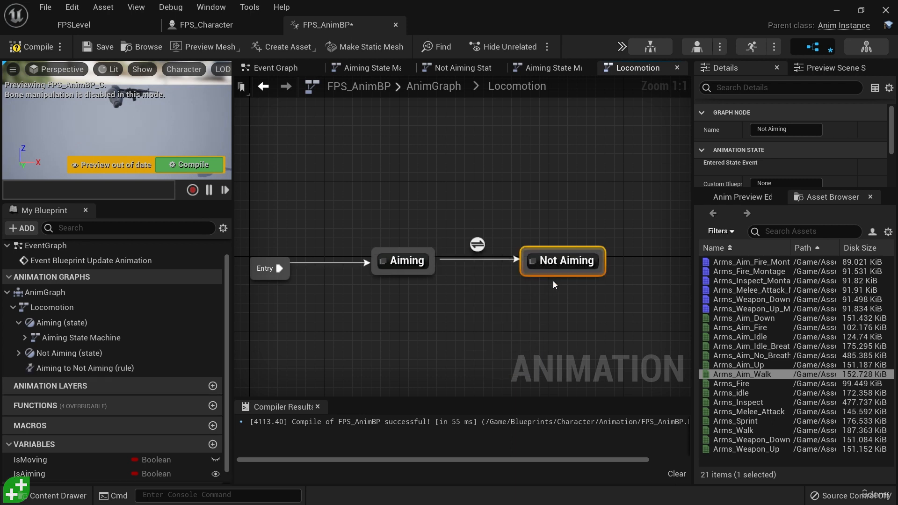
left_click(478, 205)
right_click_drag(478, 206, 480, 180)
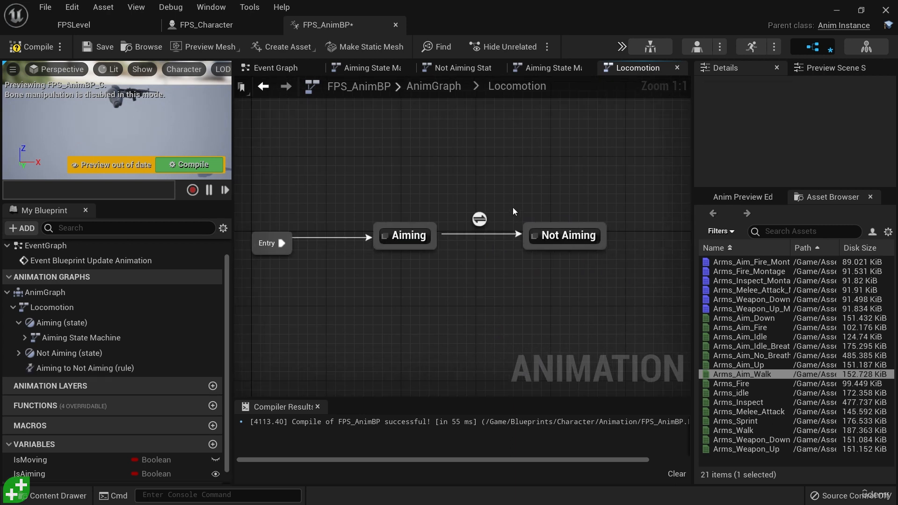
left_click_drag(524, 243, 431, 239)
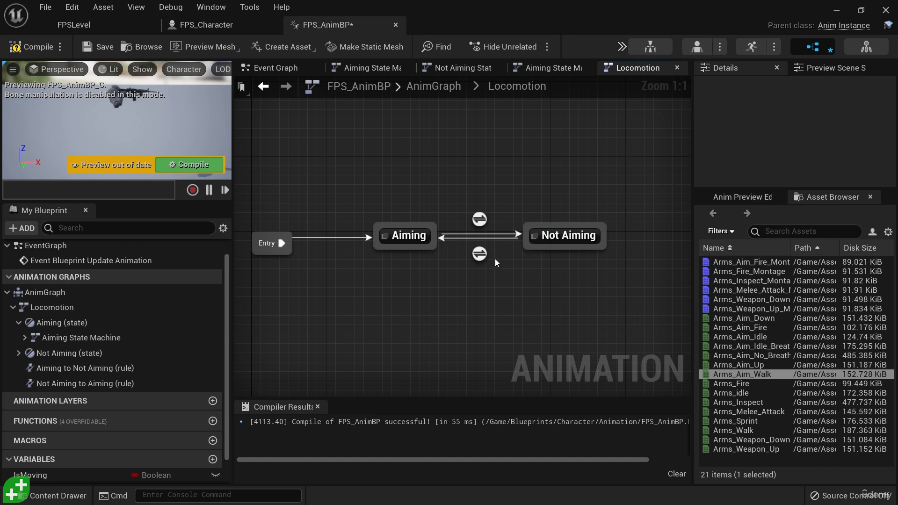
right_click_drag(507, 261, 508, 275)
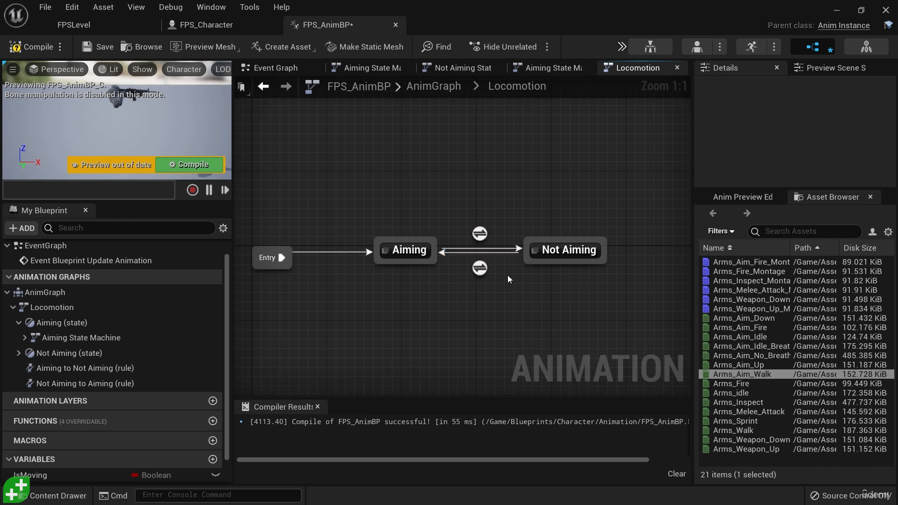
Connect the IsAiming variable to Can Enter Transition in the Not Aiming to Aiming rule and return to Locomotion.
double_click(480, 268)
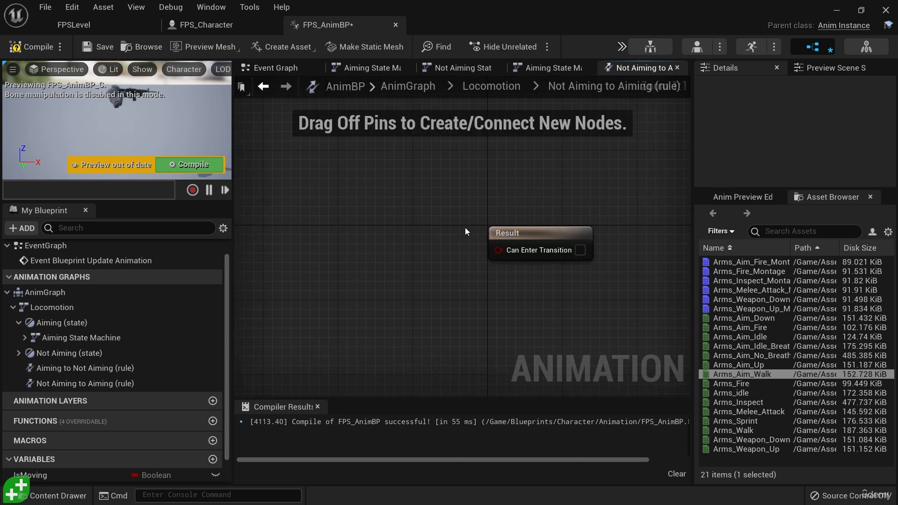
scroll(89, 461, "down", 2)
left_click(30, 457)
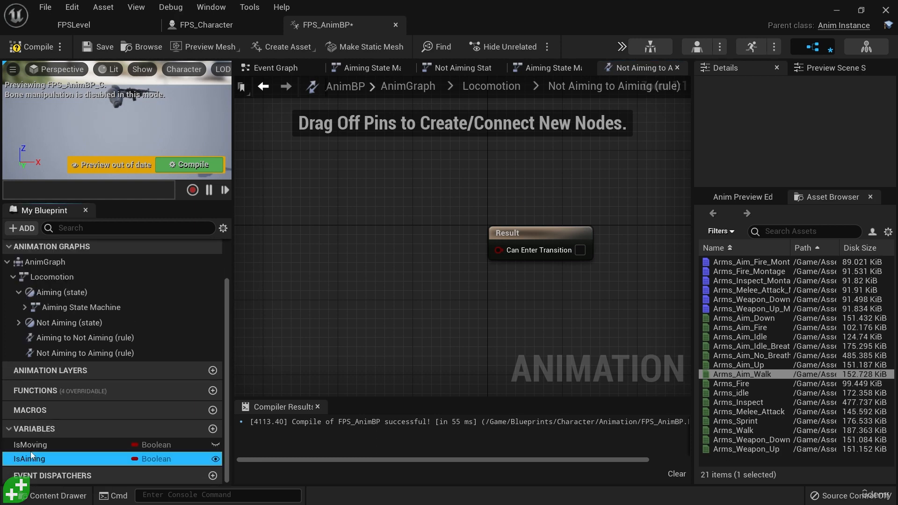
left_click_drag(30, 458, 498, 249)
left_click(404, 245)
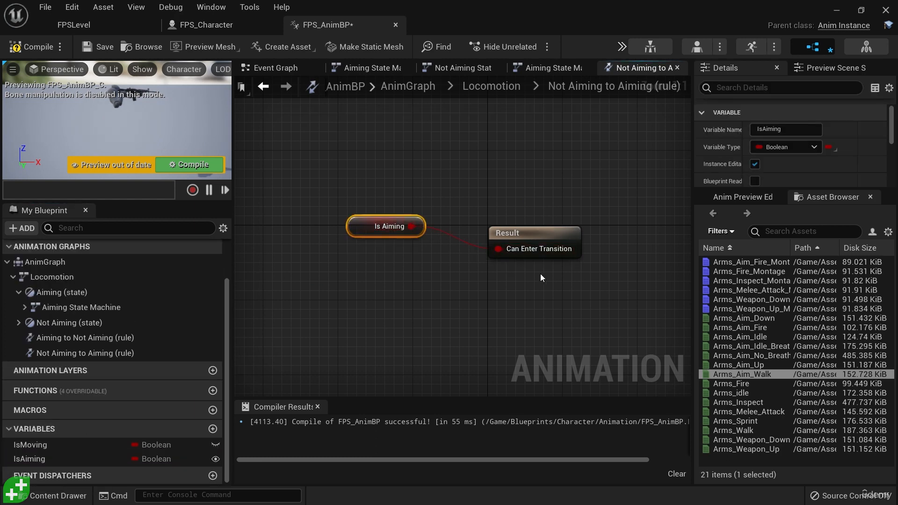
left_click(510, 87)
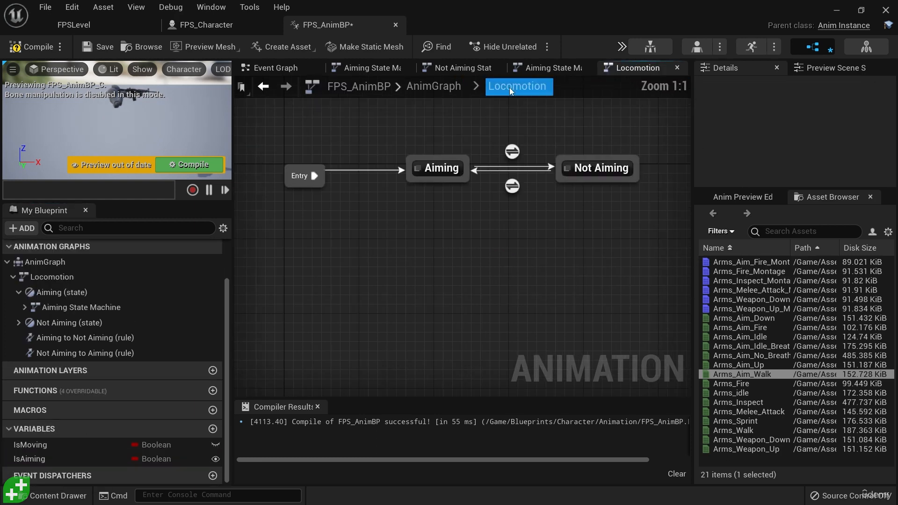
right_click_drag(565, 187, 526, 184)
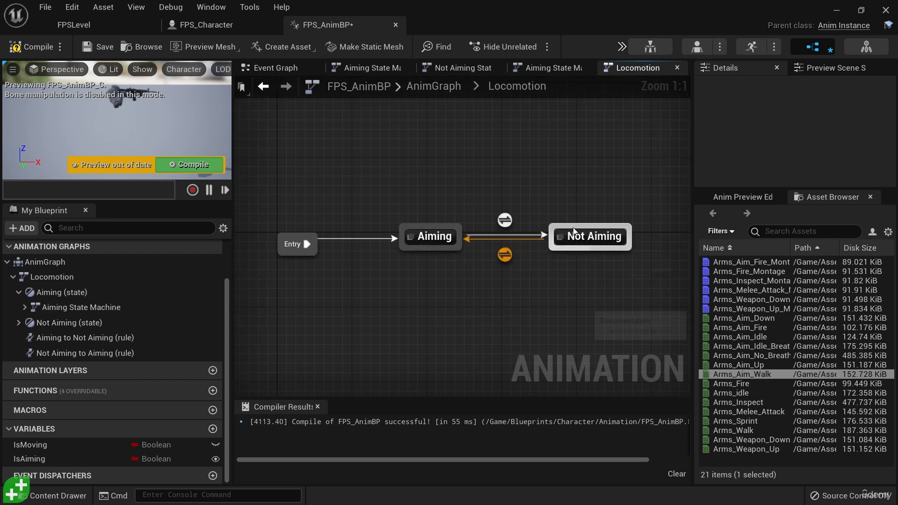
In the Aiming to Not Aiming rule, connect IsAiming through a NOT Boolean node to Can Enter Transition and return to Locomotion.
double_click(507, 224)
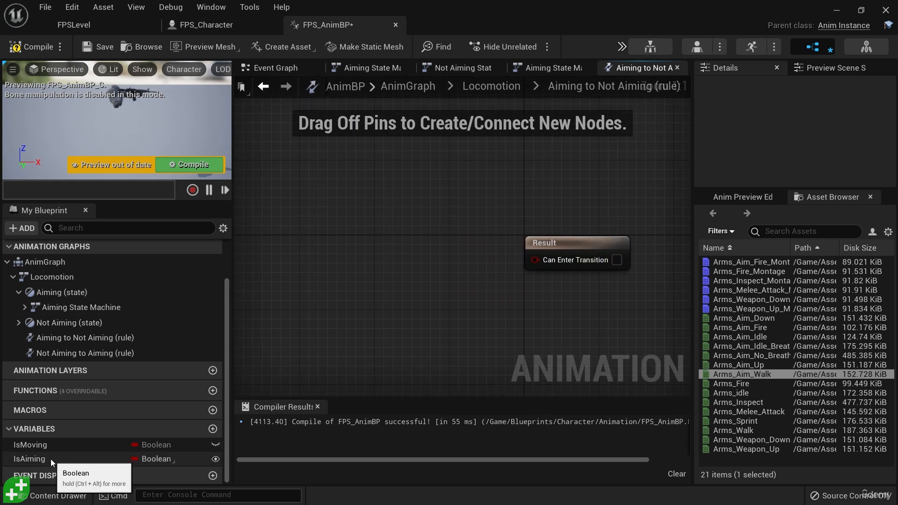
left_click_drag(51, 459, 272, 372)
left_click_drag(393, 200, 388, 177)
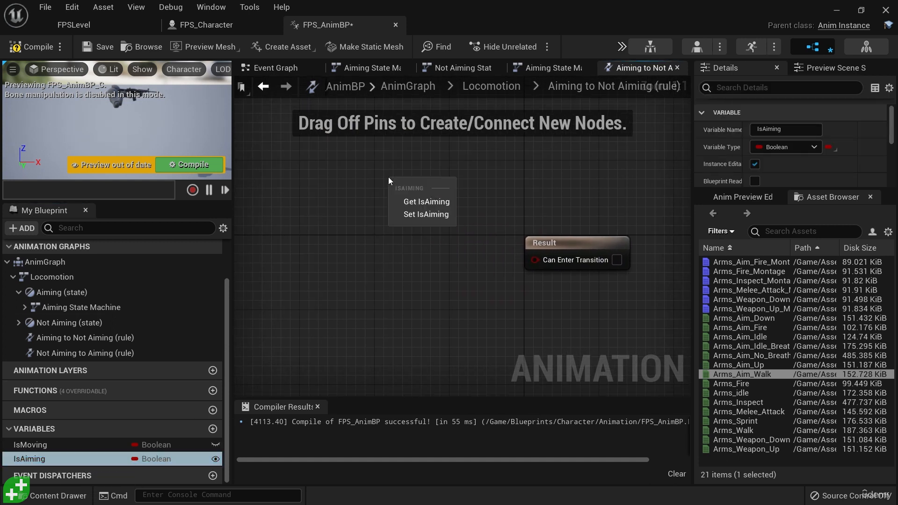
left_click(444, 201)
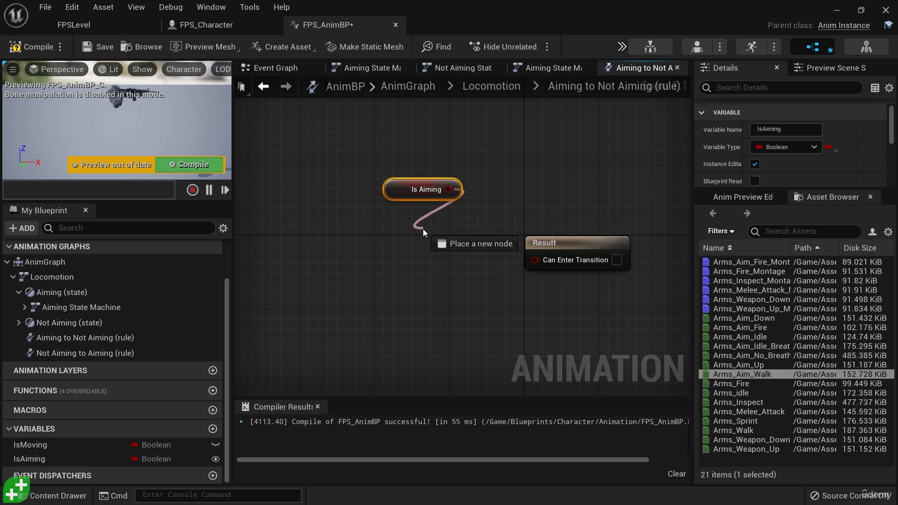
left_click_drag(423, 229, 420, 232)
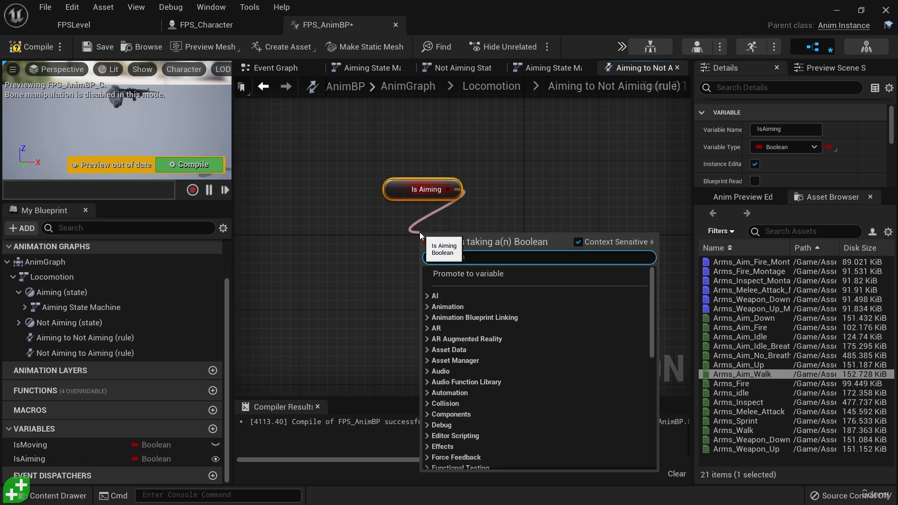
type("not bool")
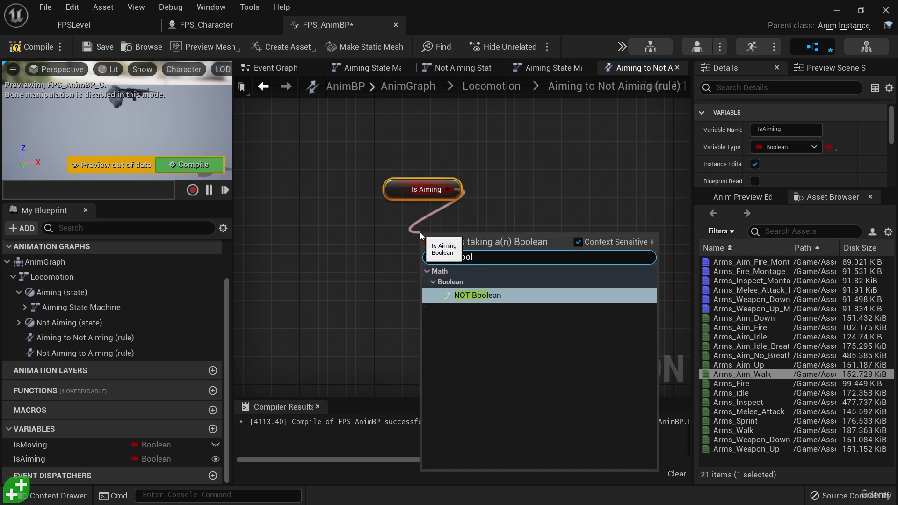
left_click(506, 299)
left_click_drag(468, 227, 535, 260)
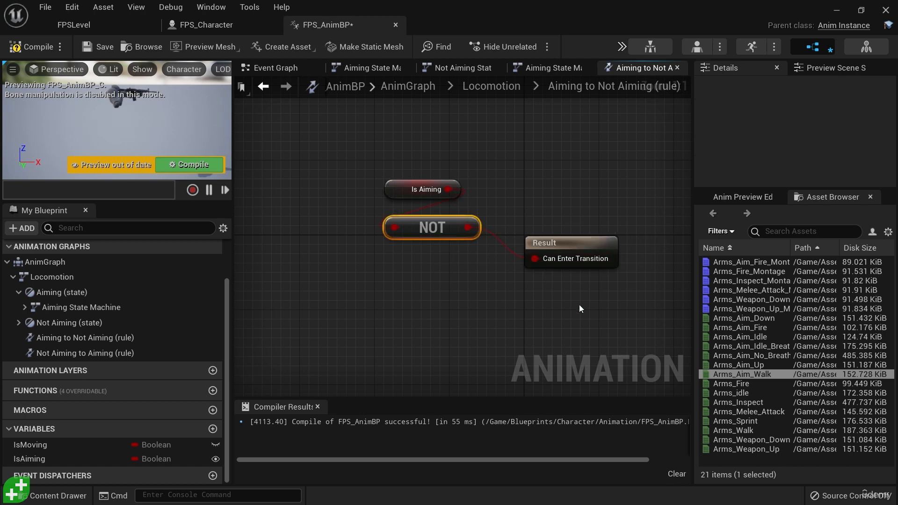
left_click(511, 89)
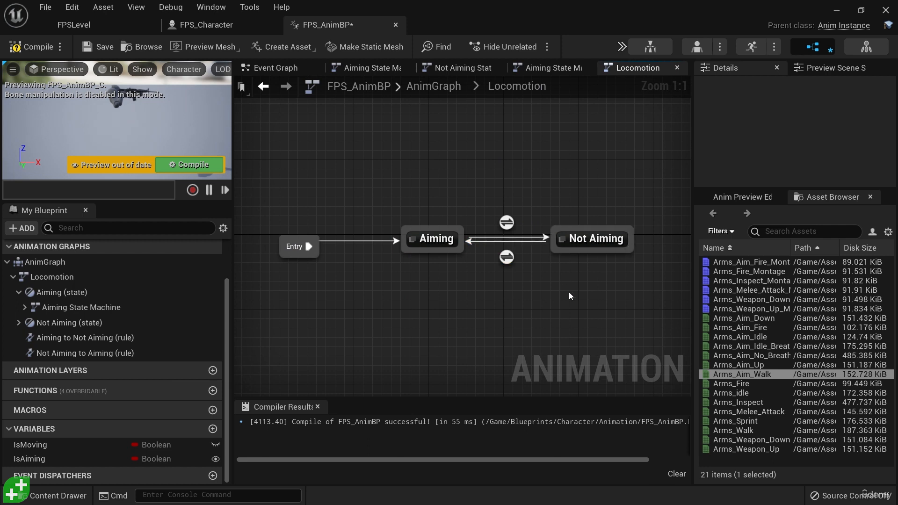
Compile the FPS_AnimBP animation blueprint with its Aiming and Not Aiming transition rules.
right_click_drag(569, 293, 603, 286)
left_click_drag(622, 286, 441, 251)
left_click(469, 285)
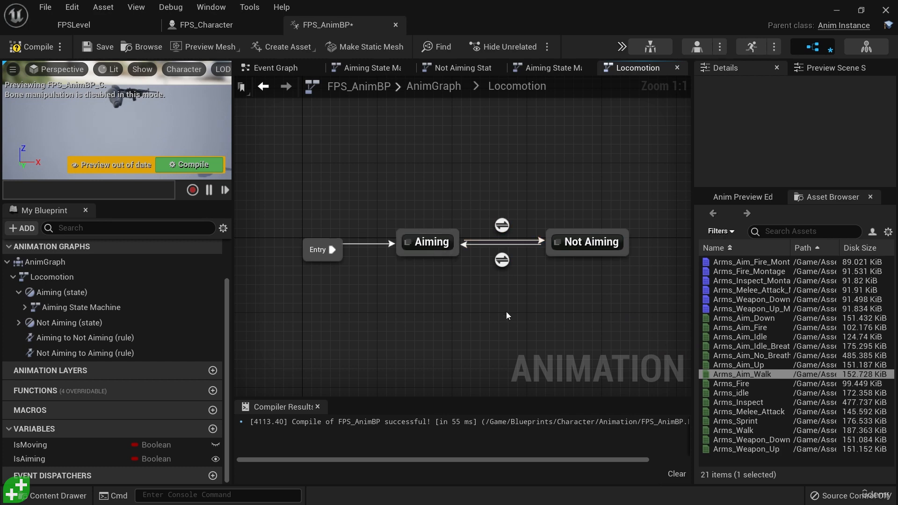
left_click(21, 46)
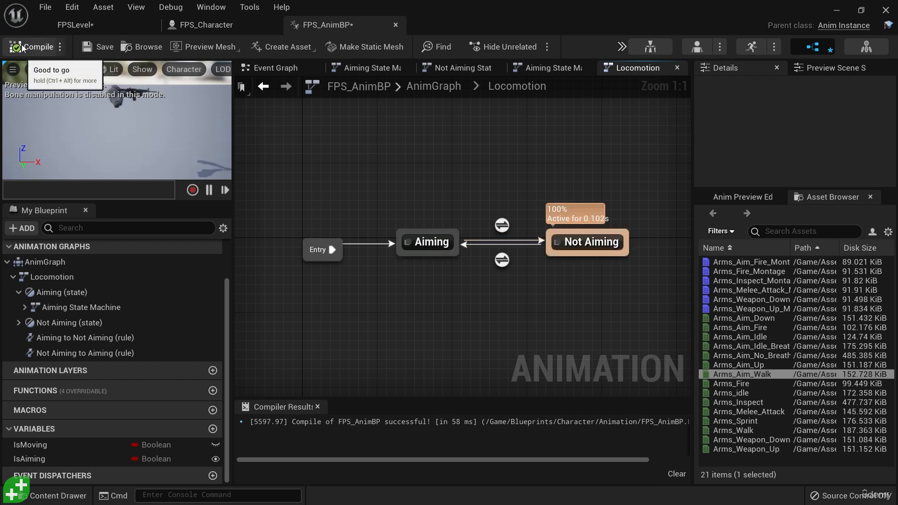
Play FPSLevel to test the aiming and walking animations in game, and end the play session.
left_click(74, 25)
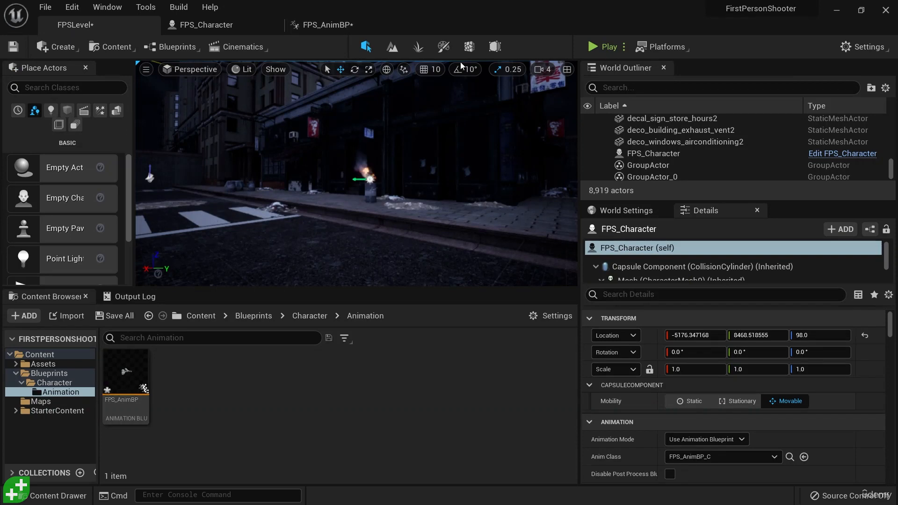
left_click(601, 46)
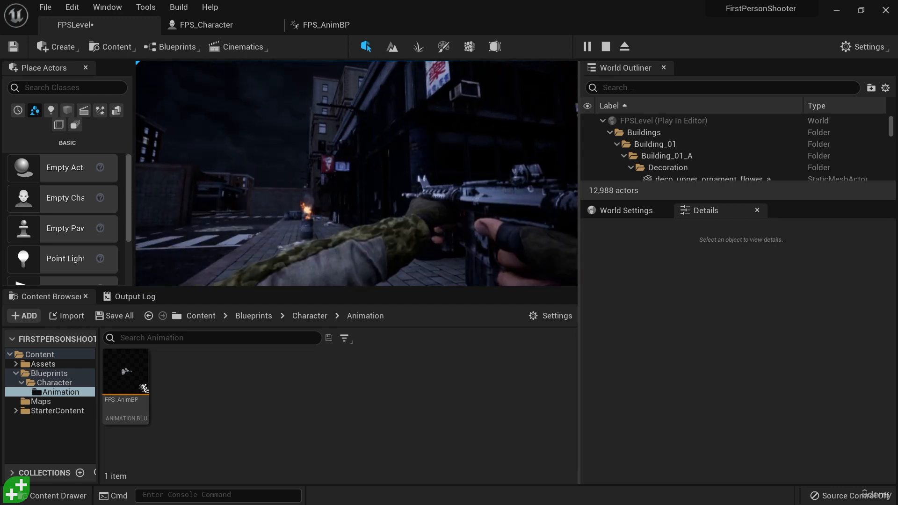
key("Escape")
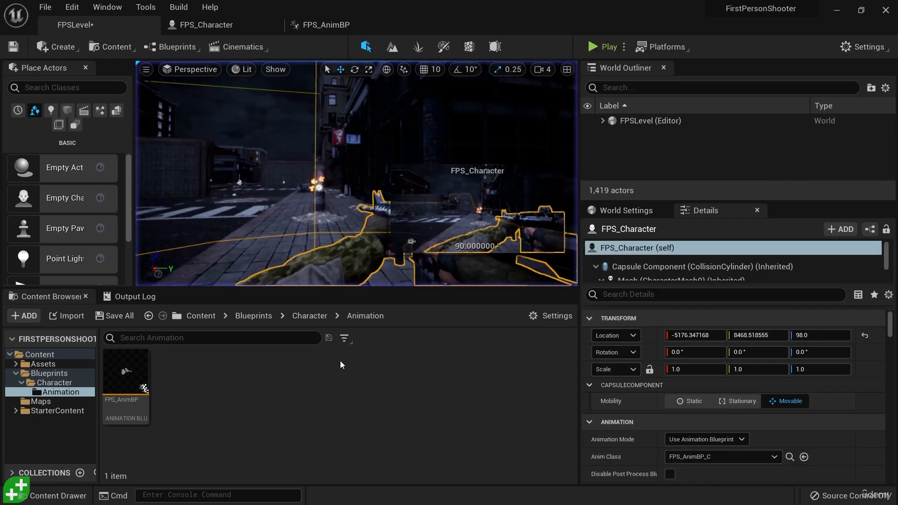
Open the FPS_Character blueprint's viewport, select the inherited Mesh component and widen its details area.
left_click(55, 383)
double_click(178, 372)
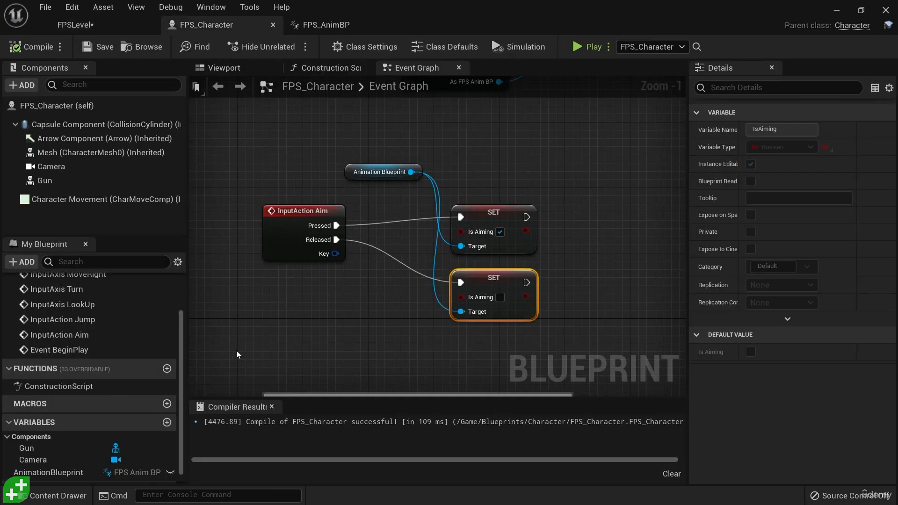
left_click(238, 71)
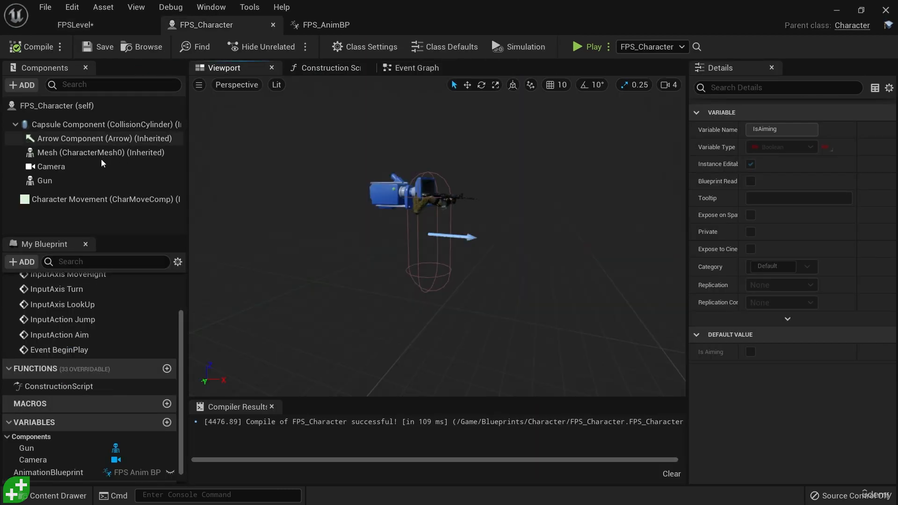
left_click(68, 153)
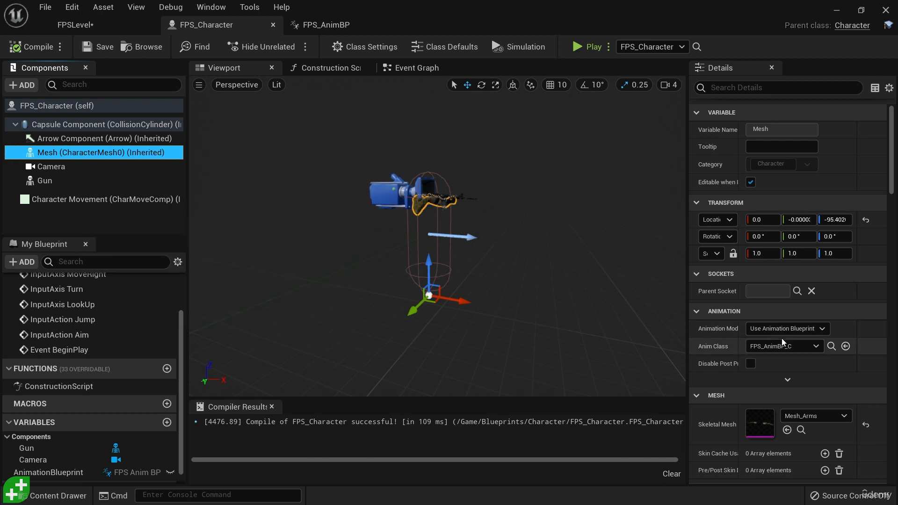
left_click_drag(688, 334, 648, 334)
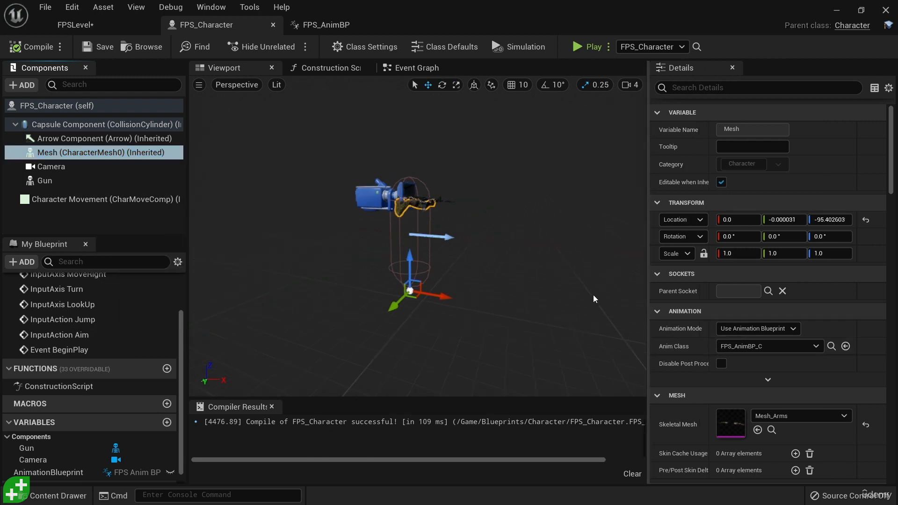
Set the Mesh component's Animation Mode to Use Animation Asset and its Anim to Play to Arms_Aim_Idle.
left_click(786, 329)
left_click(786, 328)
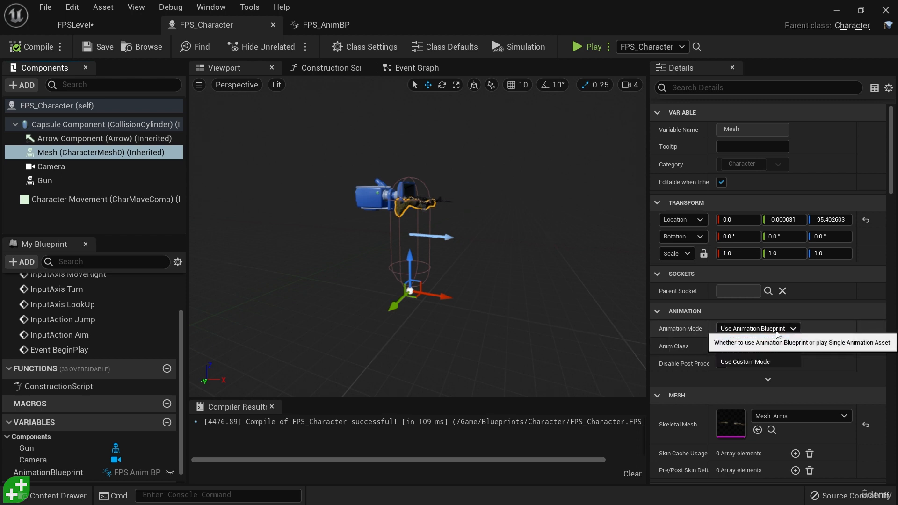
left_click(786, 329)
left_click(764, 351)
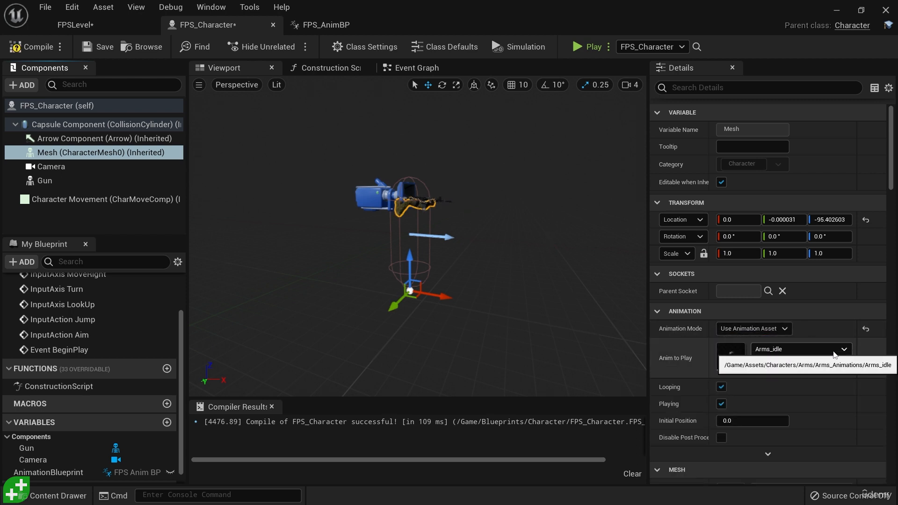
left_click(844, 350)
type("ar")
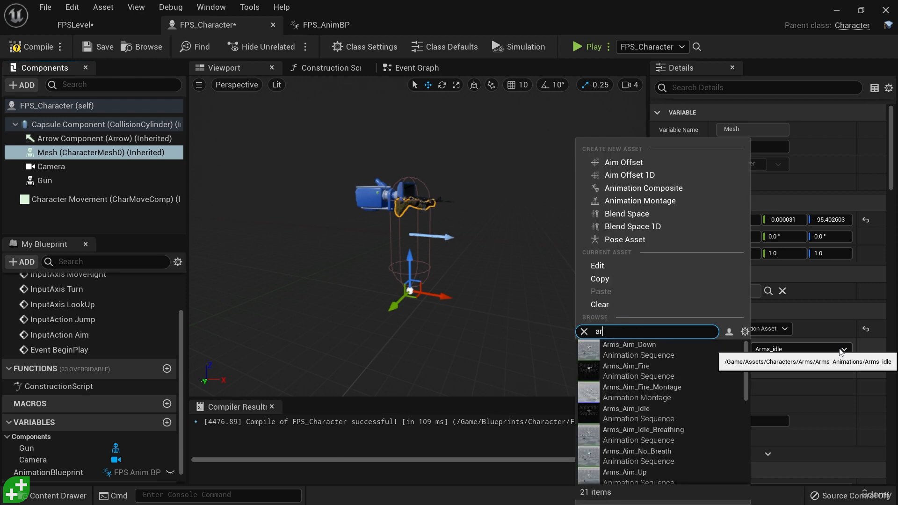
type("ms_aim")
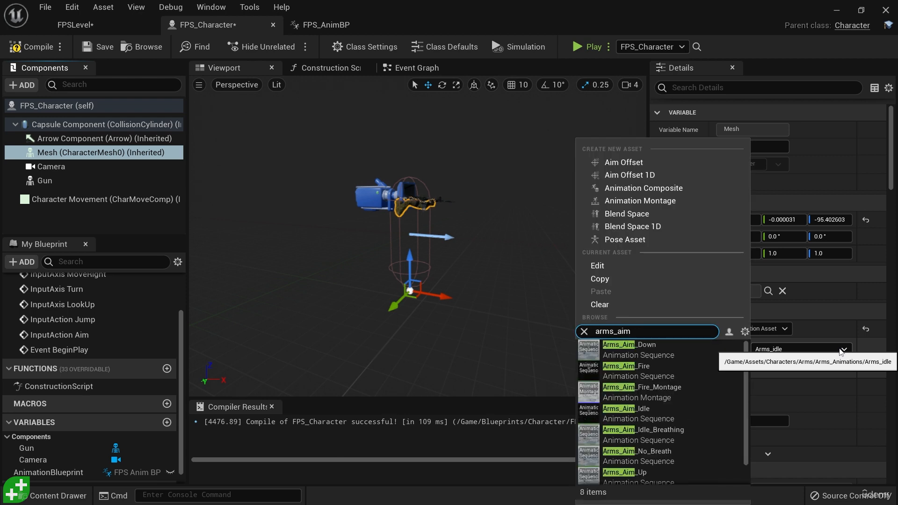
type("_i")
left_click(627, 346)
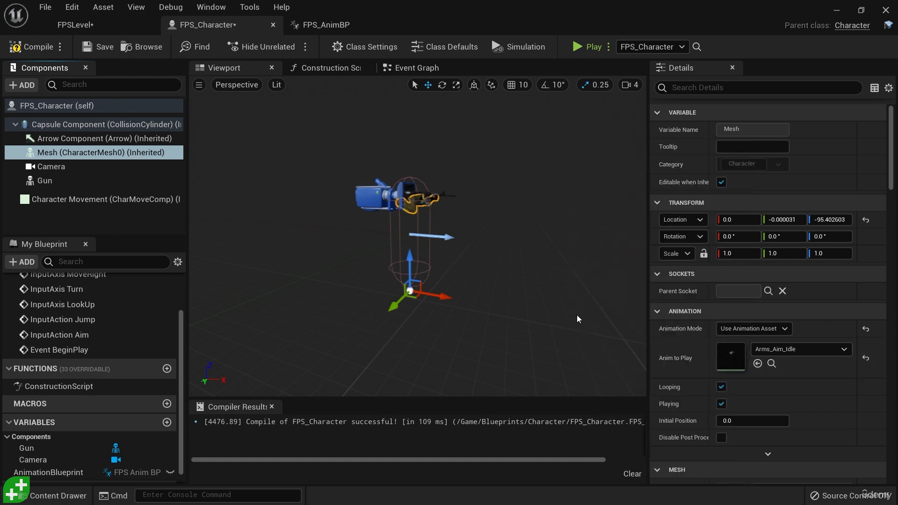
Lower the arms mesh to a Z location of about -101.27 and check the gun's alignment from behind the camera.
left_click_drag(544, 231, 497, 182, "alt")
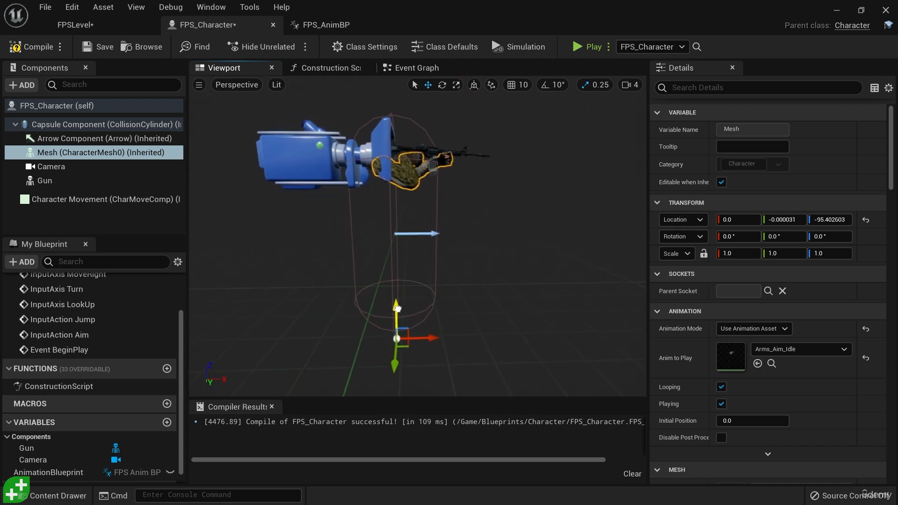
left_click_drag(397, 309, 401, 313)
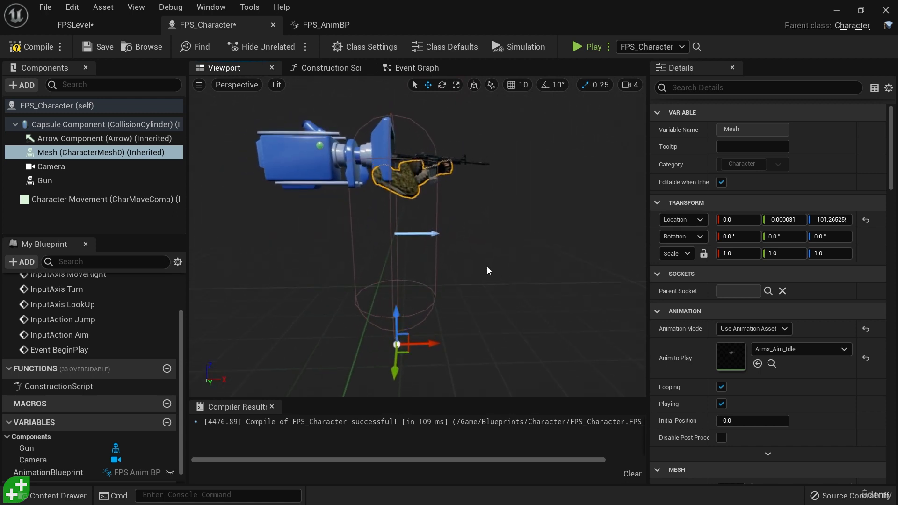
left_click_drag(488, 271, 623, 271, "alt")
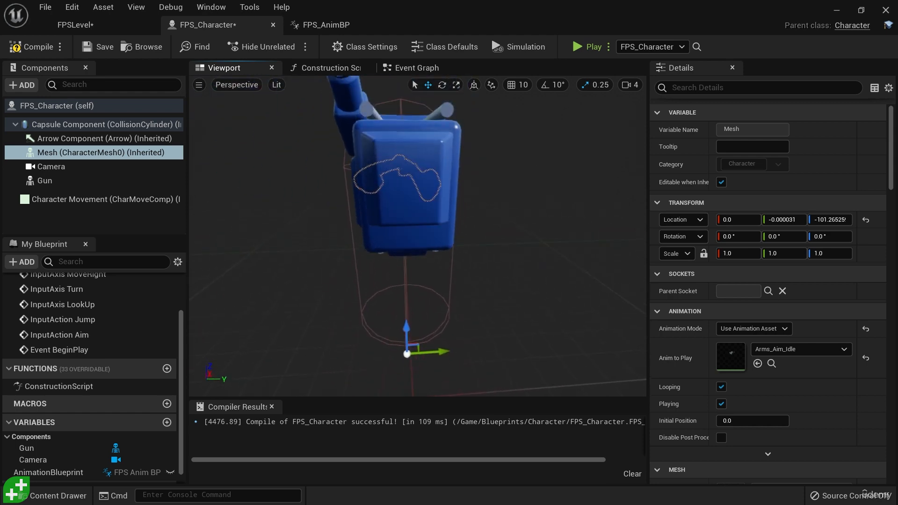
right_click_drag(491, 251, 529, 251, "alt")
left_click_drag(491, 251, 491, 299, "alt")
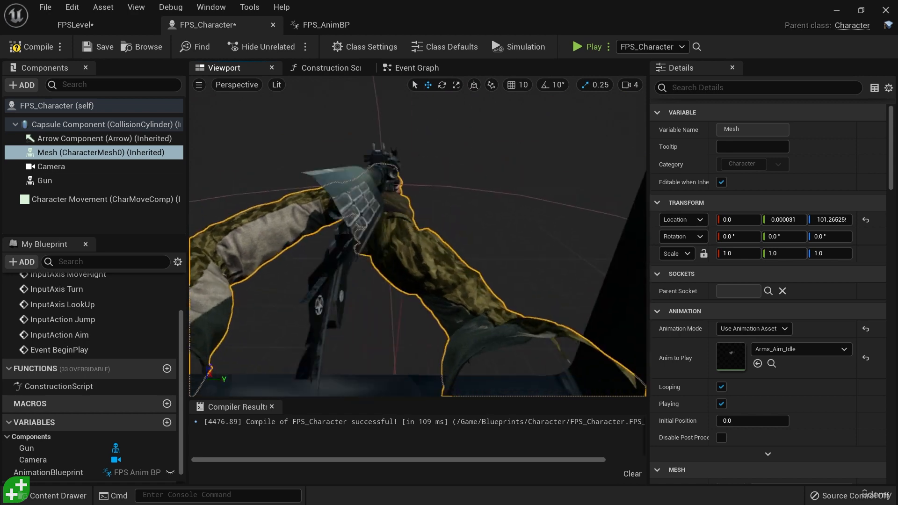
middle_click_drag(492, 251, 463, 237)
right_click_drag(502, 244, 503, 282)
key("s")
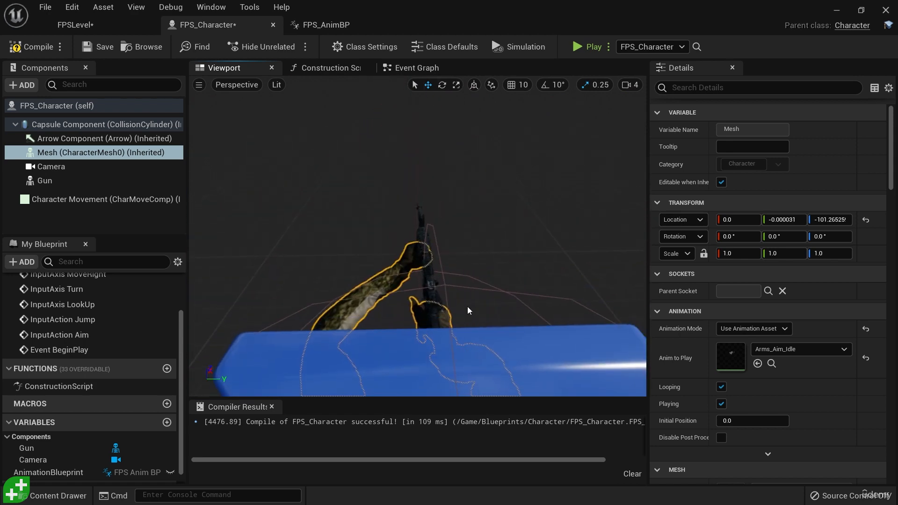
In the Top view, shift the arms mesh along Y to about -1.26 to line the gun up with the camera's centre.
left_click(239, 86)
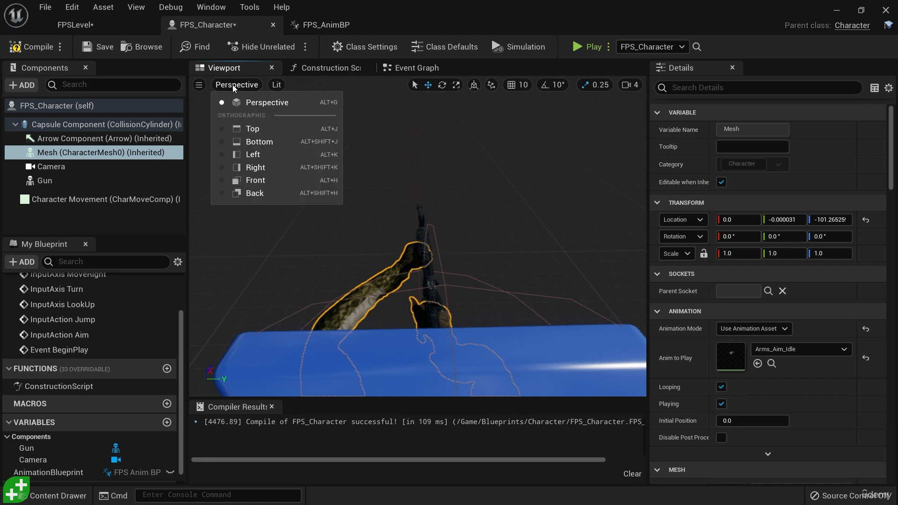
left_click(255, 129)
scroll(487, 259, "up", 9)
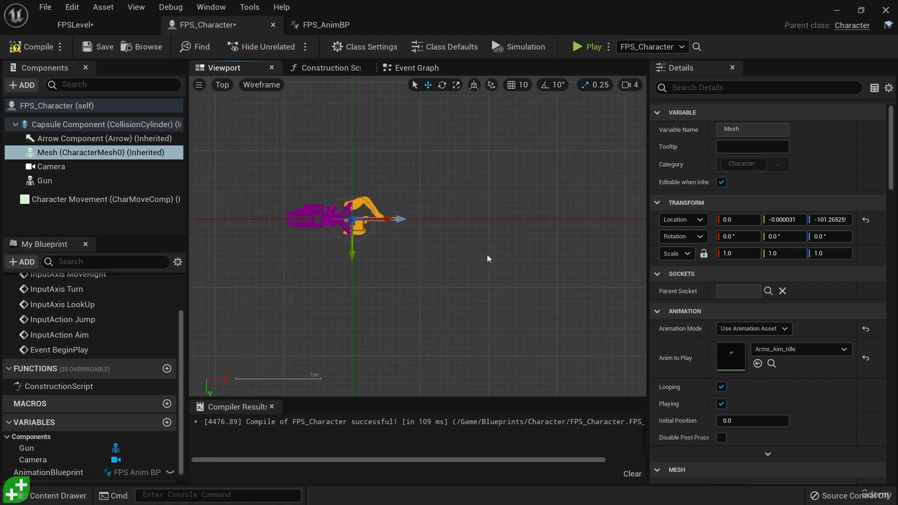
right_click_drag(367, 243, 551, 256)
scroll(532, 248, "up", 6)
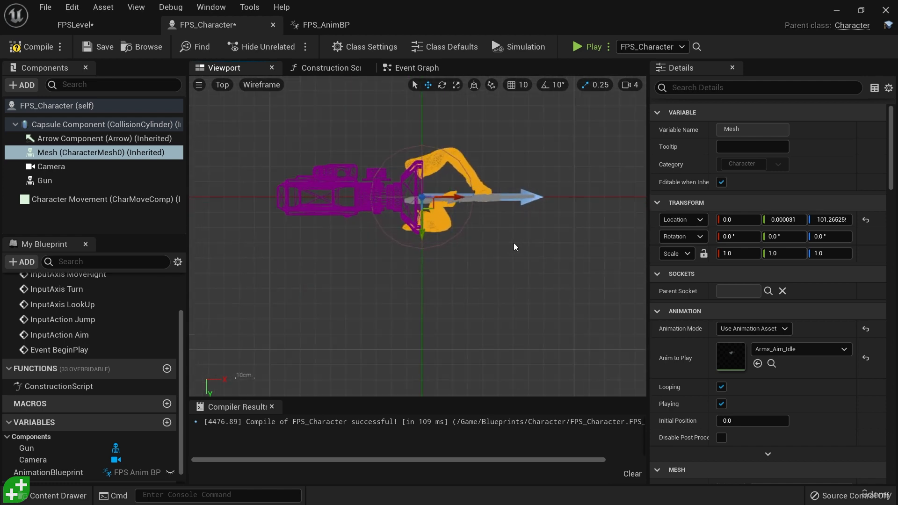
scroll(544, 265, "up", 2)
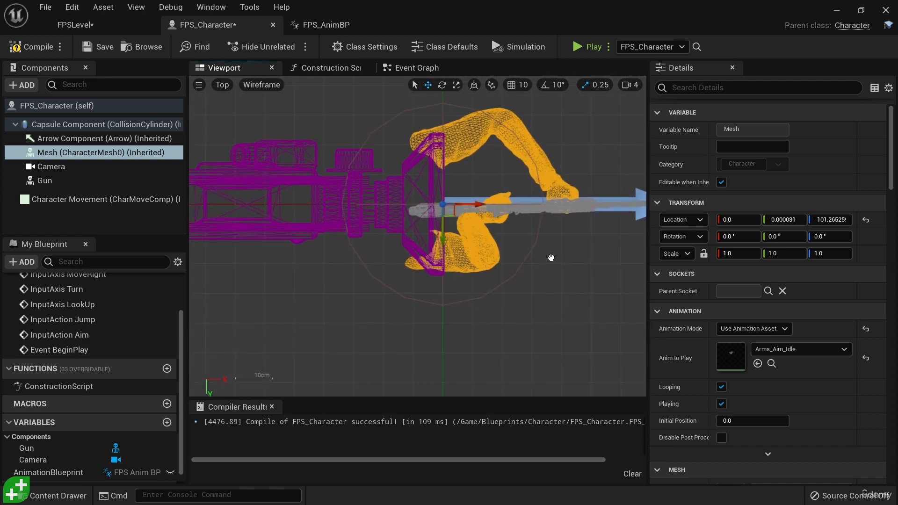
right_click_drag(550, 258, 523, 281)
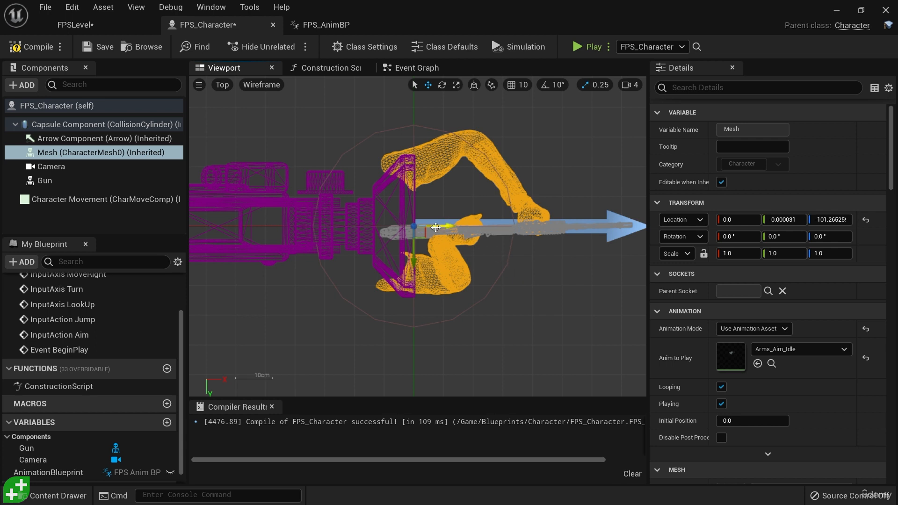
left_click_drag(415, 262, 416, 259)
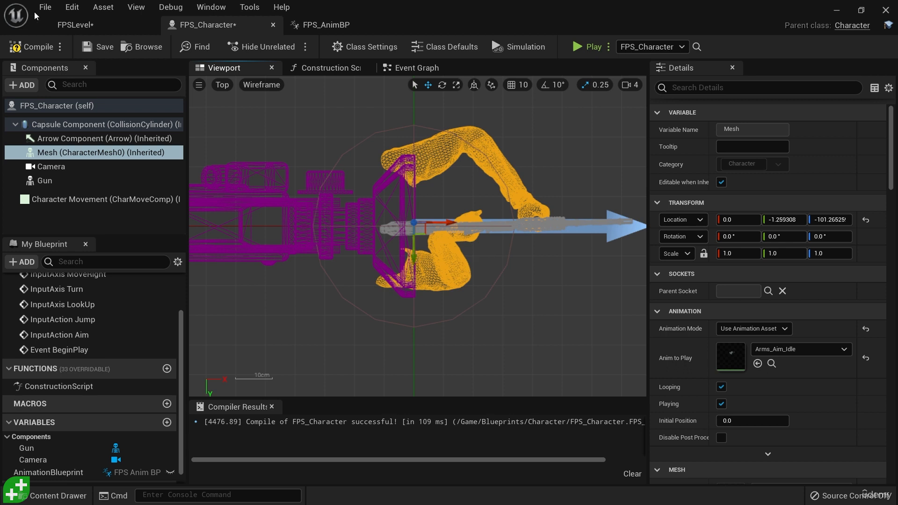
Compile FPS_Character and return its viewport to the Perspective view of the arms and camera.
left_click(23, 47)
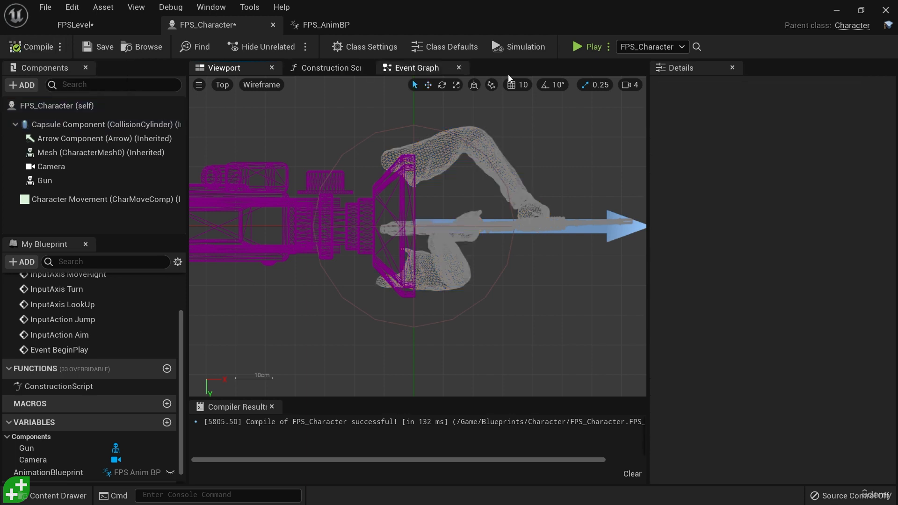
left_click(219, 86)
left_click(256, 101)
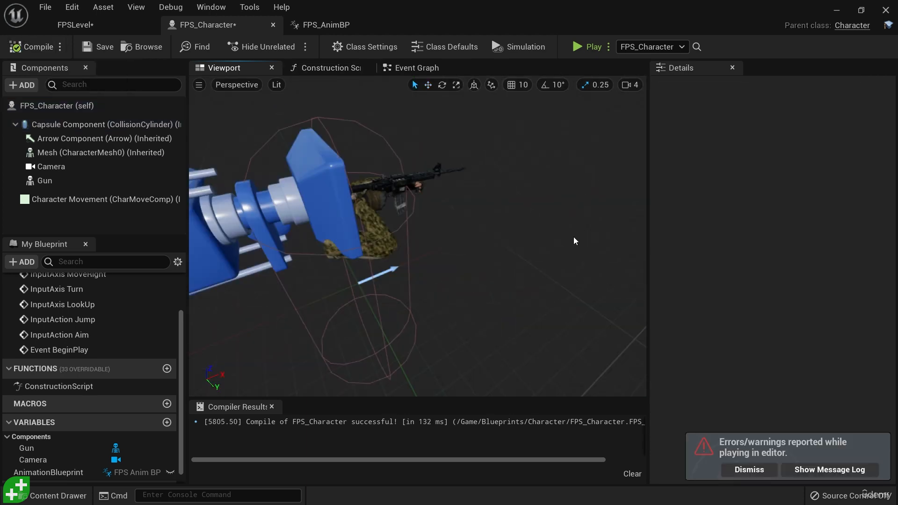
right_click_drag(421, 234, 421, 234)
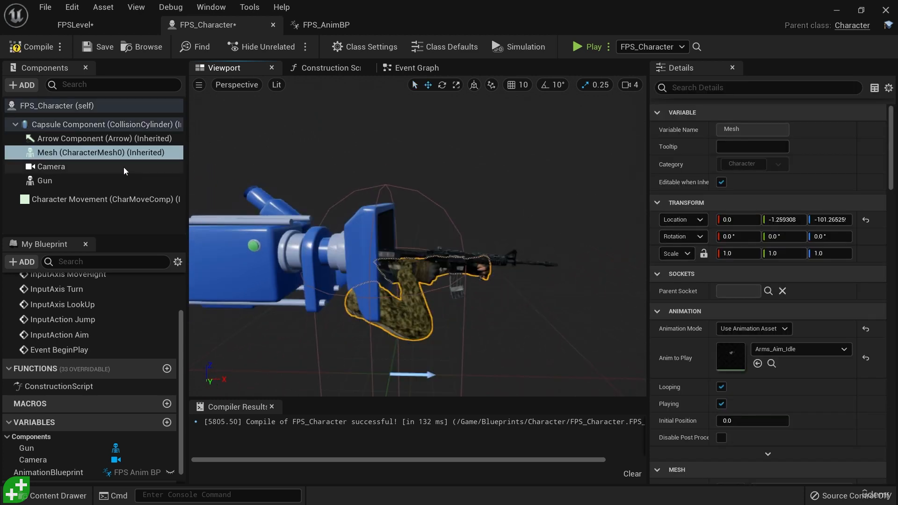
Switch the Mesh component's Animation Mode back to Use Animation Blueprint.
left_click(61, 153)
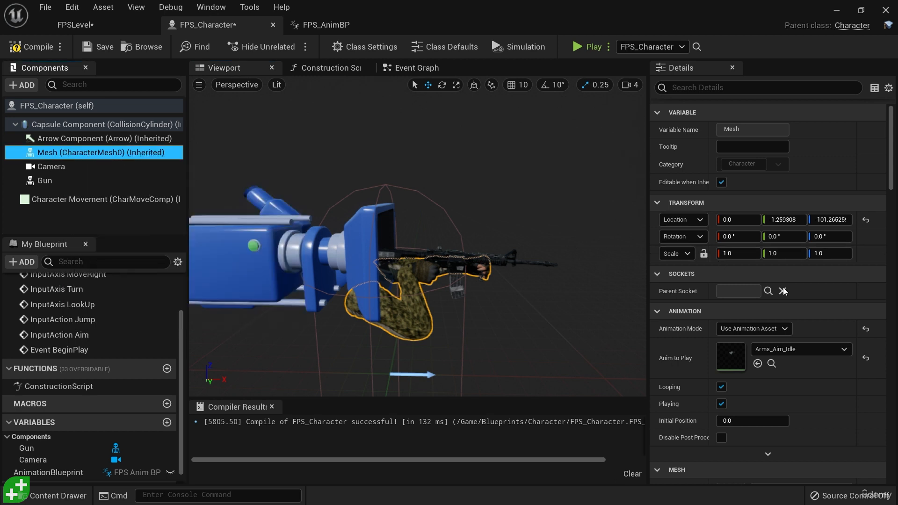
left_click(755, 329)
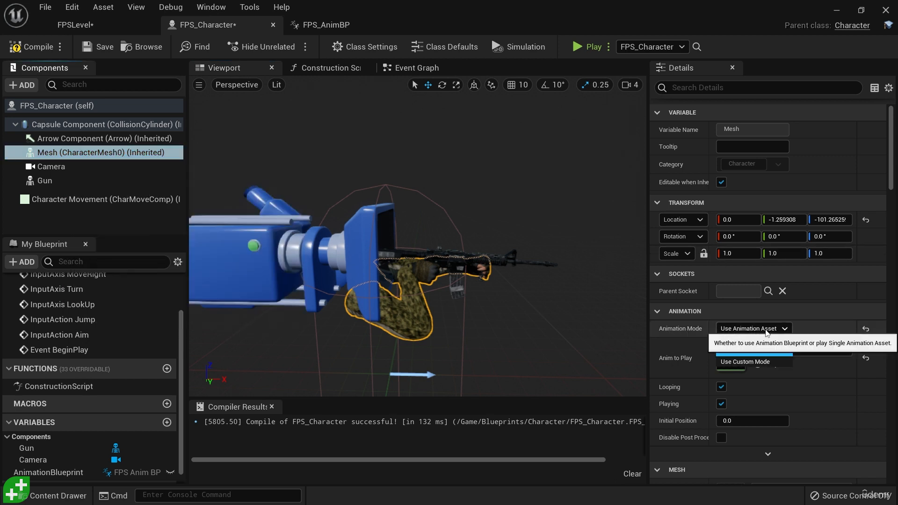
left_click(752, 342)
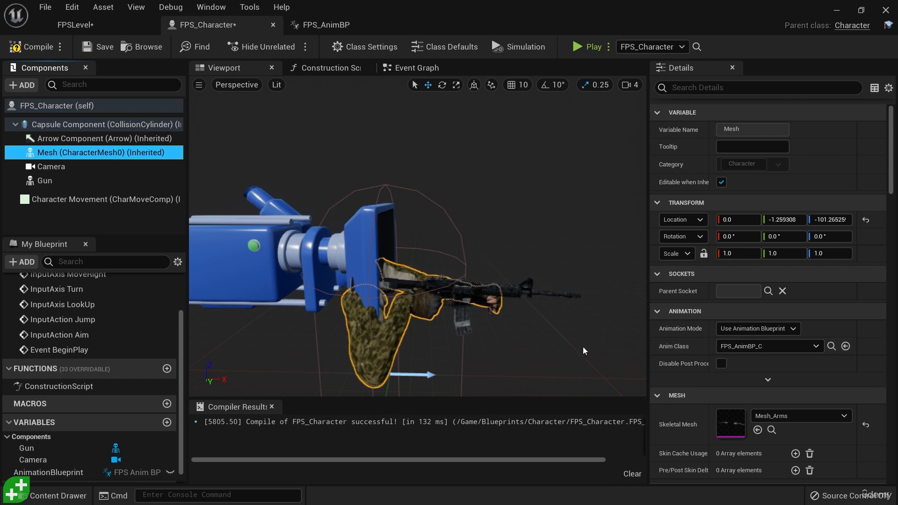
Play-test the level from the character blueprint, aim the gun to check its alignment with the view, and stop the preview.
mouse_move(584, 351)
left_mouse_down()
mouse_move(562, 328)
mouse_move(573, 337)
left_mouse_up()
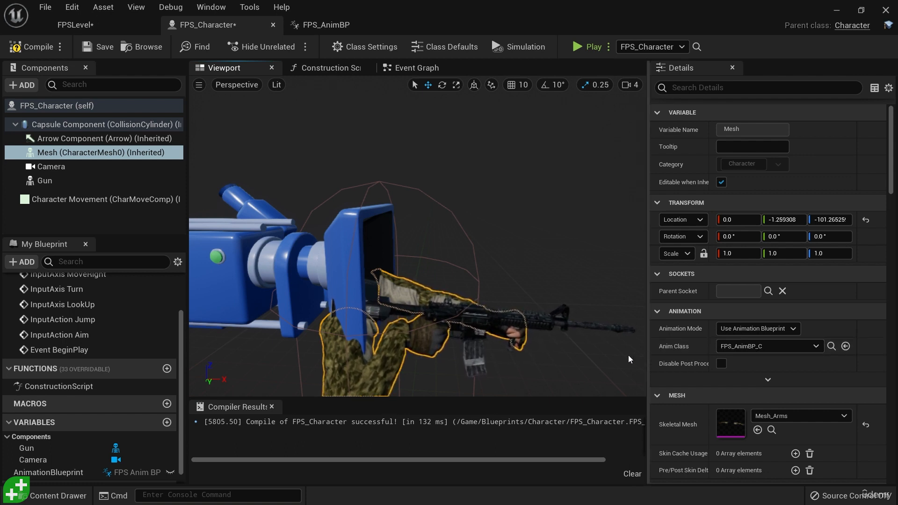
right_click_drag(628, 359, 611, 385)
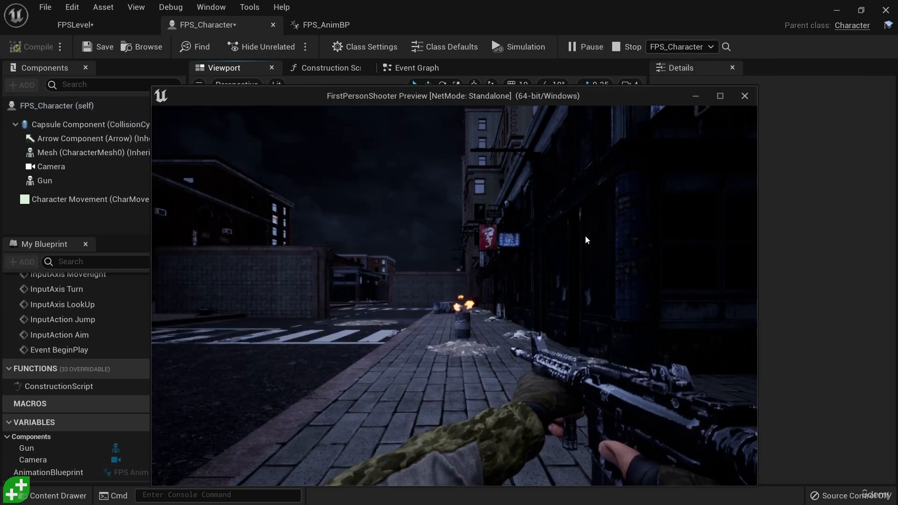
right_click(599, 327)
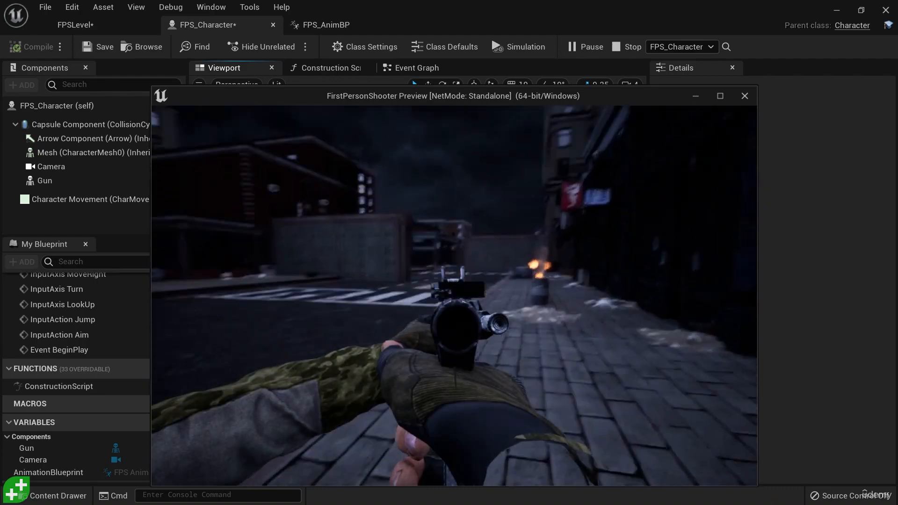
key("Escape")
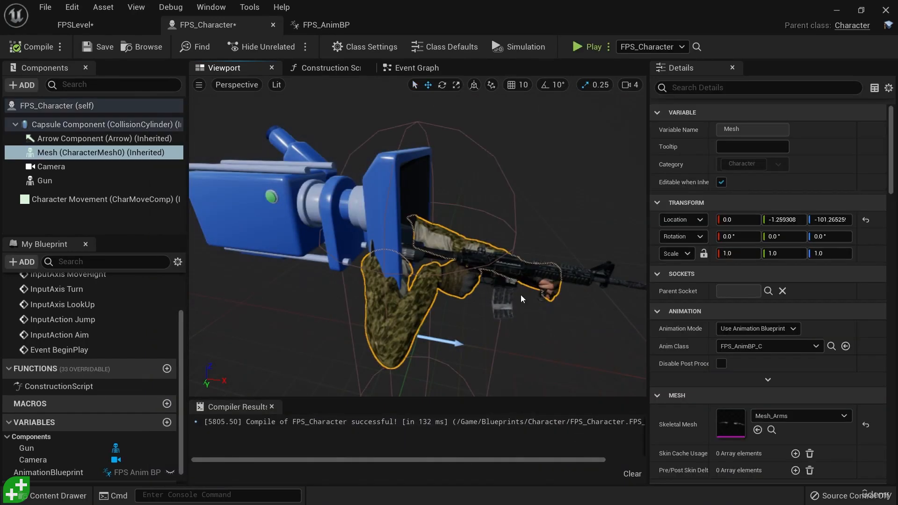
Lower the arms mesh to a Z location of about -102.73 and open its Mesh_Arms skeletal mesh asset.
middle_click_drag(512, 327, 512, 224)
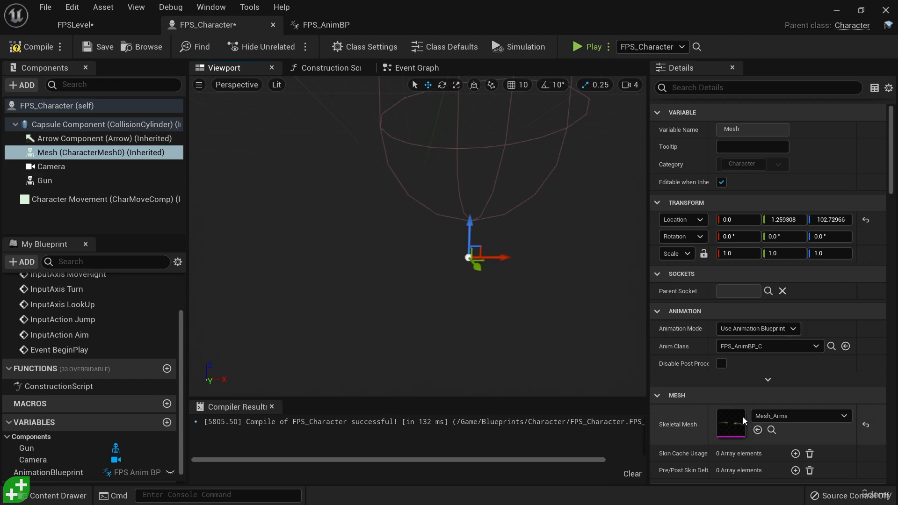
left_click(771, 430)
double_click(177, 368)
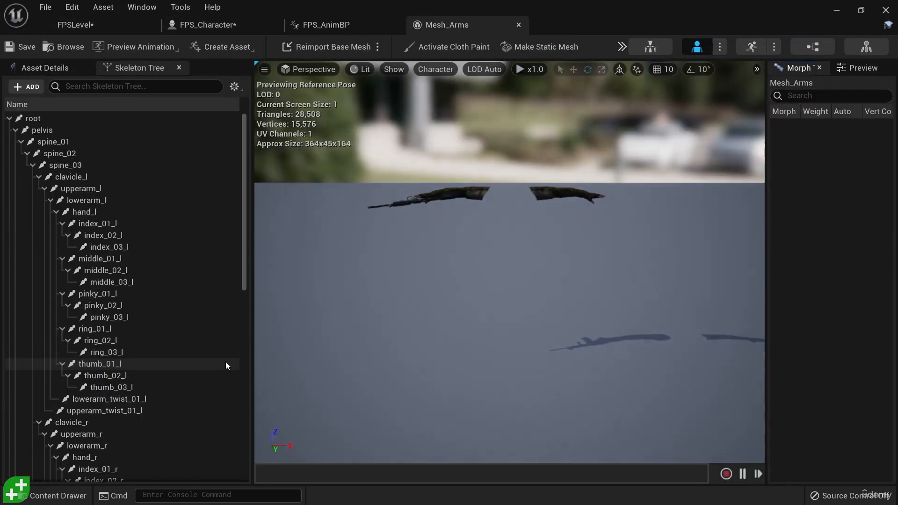
Rotate the HandSocket under hand_r slightly to tilt the previewed gun's muzzle up, and save Mesh_Arms.
scroll(122, 304, "down", 8)
left_click(100, 358)
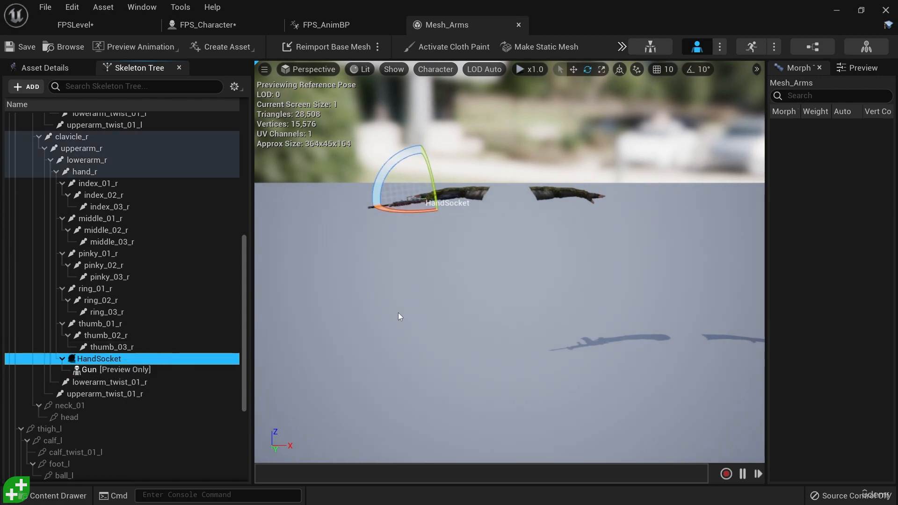
left_click_drag(520, 308, 504, 253)
left_click_drag(552, 213, 599, 375, "alt")
middle_click_drag(535, 213, 540, 269)
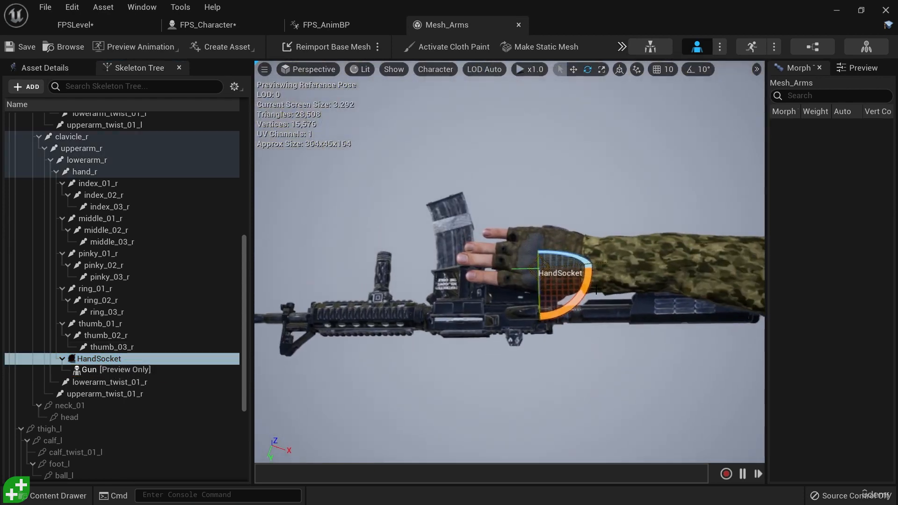
left_click_drag(558, 314, 548, 319)
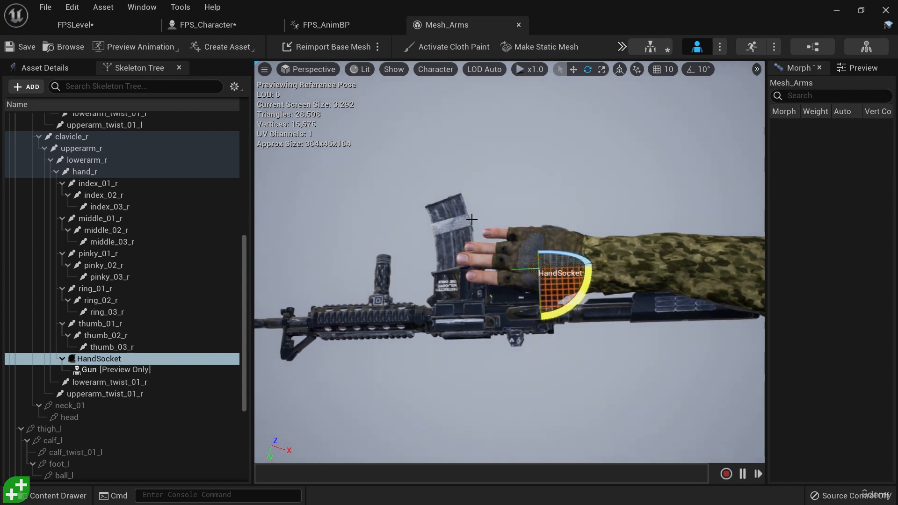
left_click(21, 47)
Play FPSLevel in the editor and walk forward while aiming to test the adjusted gun alignment.
left_click(75, 26)
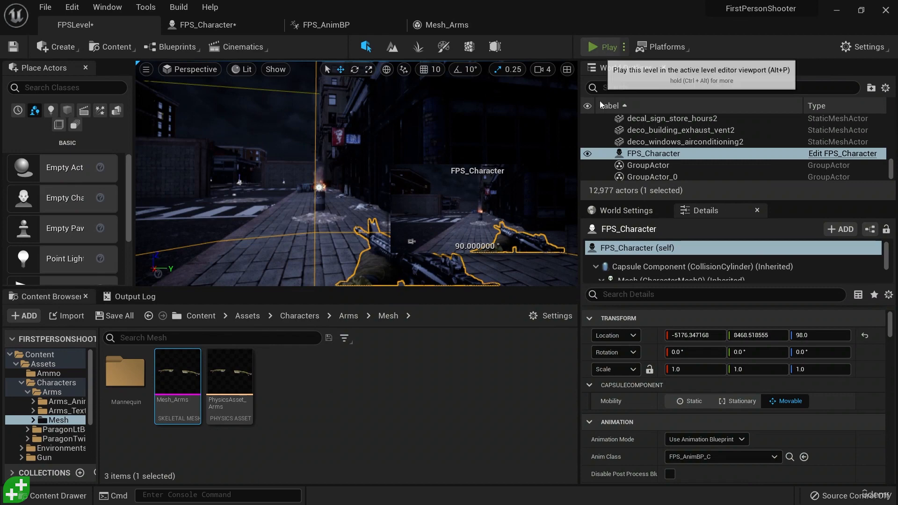
key("alt+p")
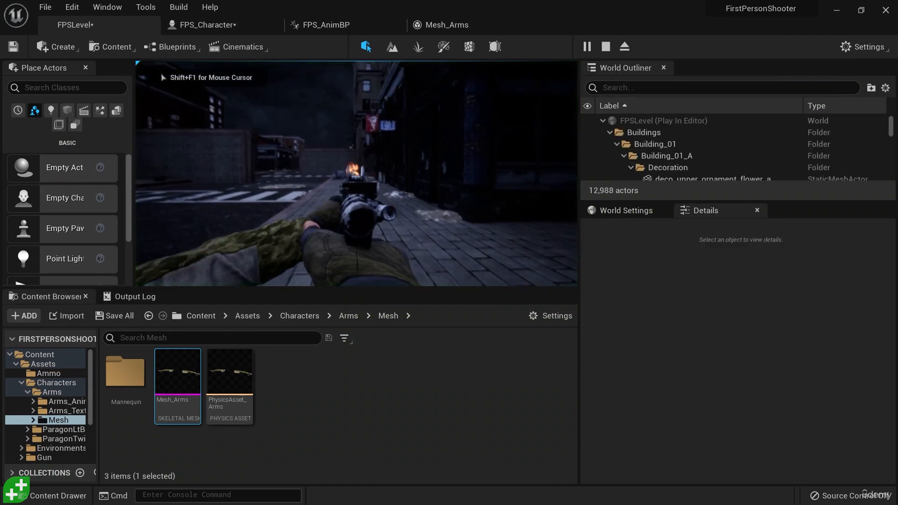
key("w")
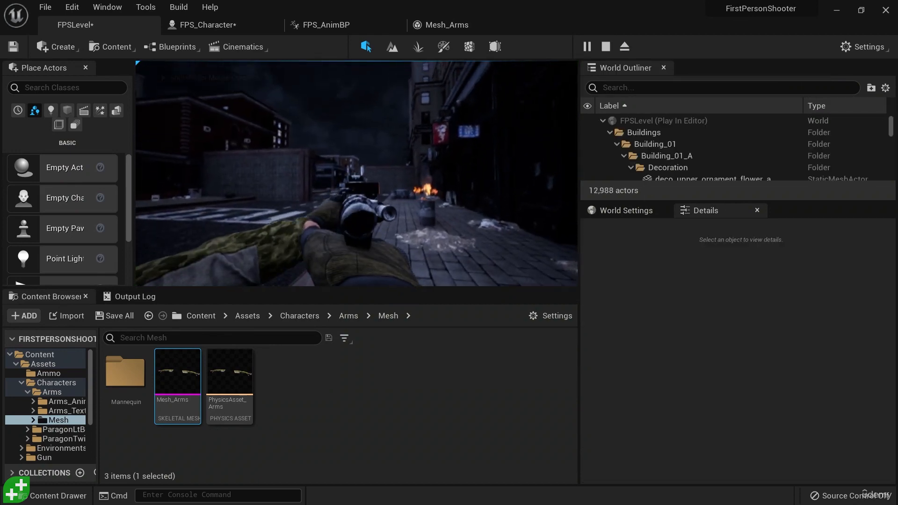